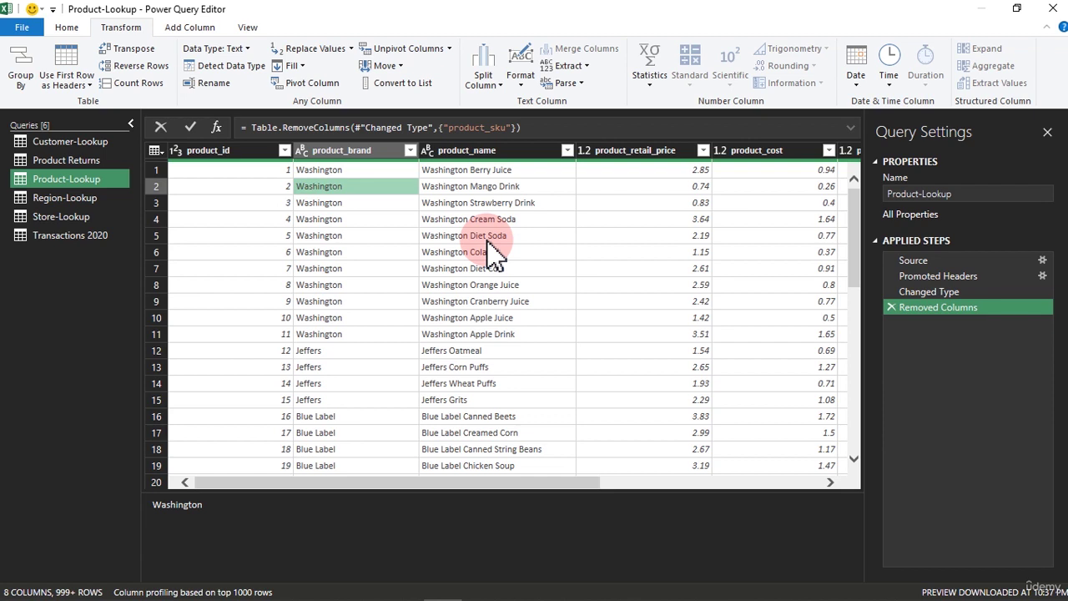
# Step: Duplicate the Product-Lookup query
pyautogui.click(487, 242)
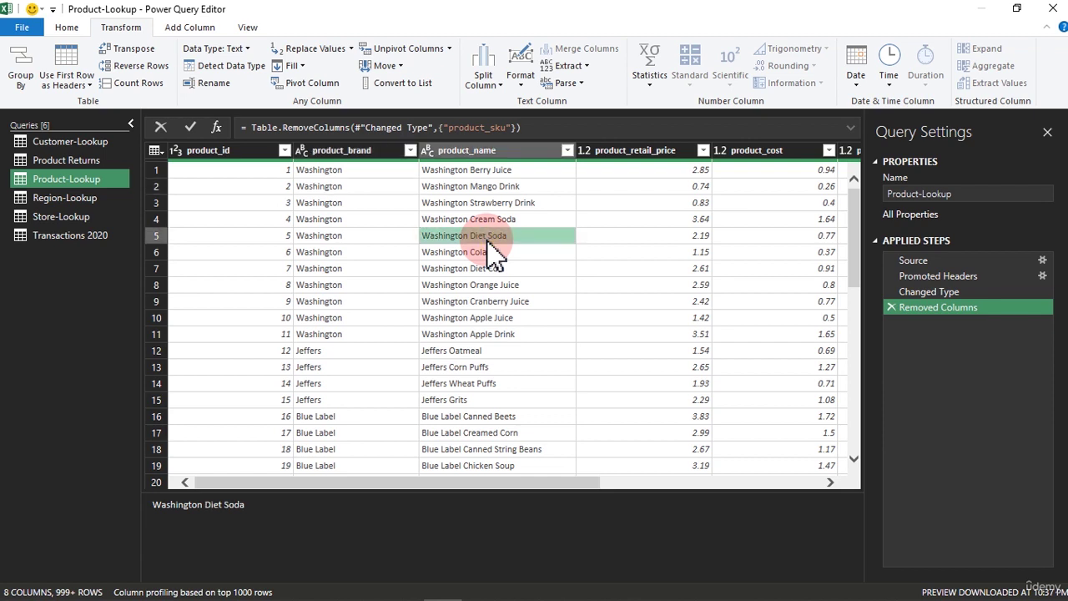
pyautogui.click(347, 150)
pyautogui.click(359, 155)
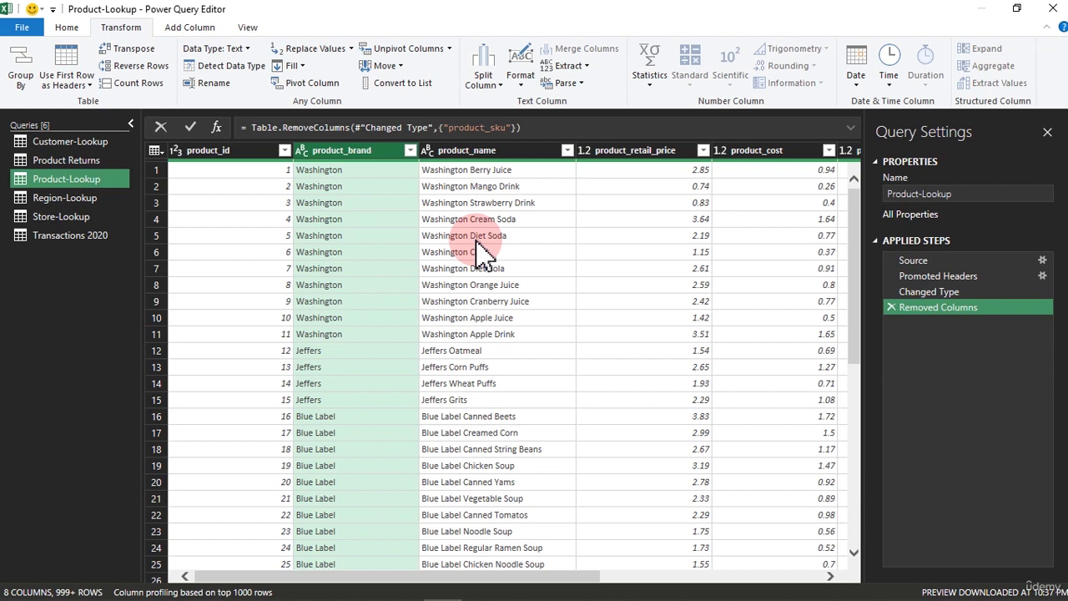
pyautogui.rightClick(97, 183)
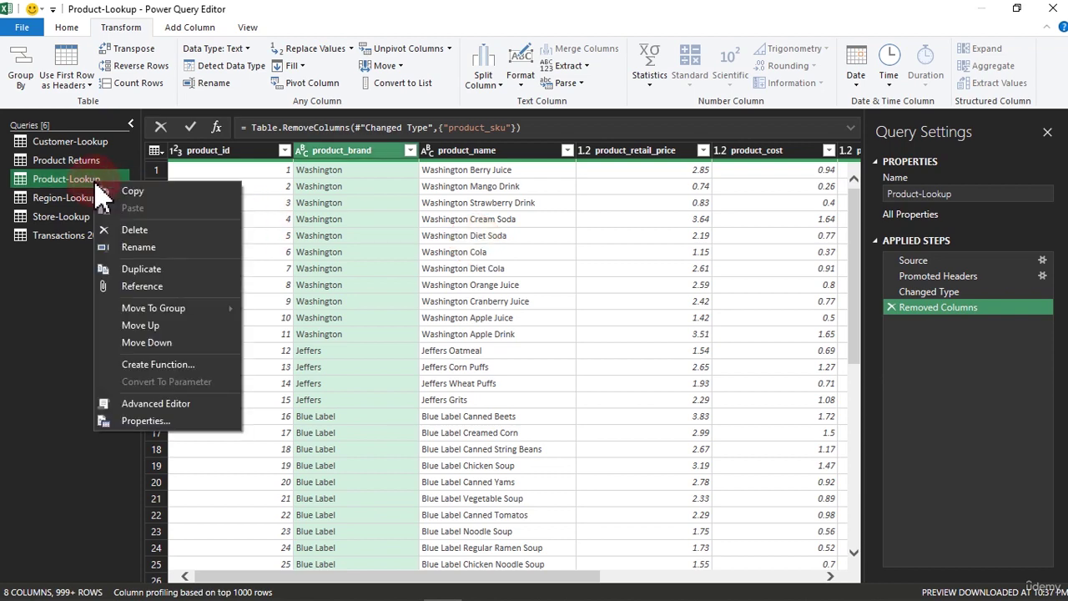
pyautogui.click(142, 268)
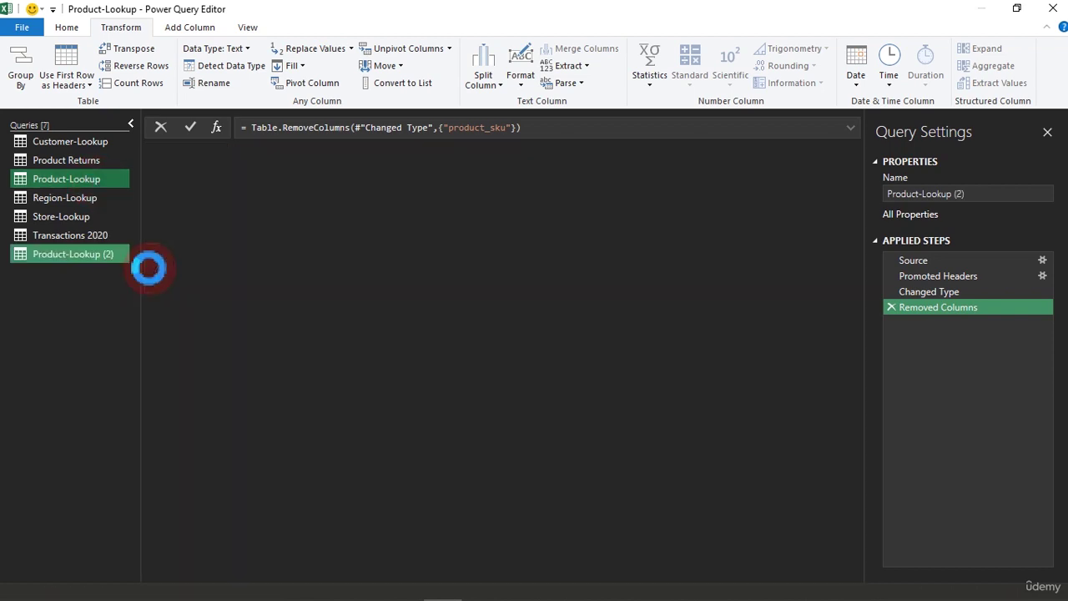
# Step: Rename the duplicated product query as "Produc Brand-Lookup"
pyautogui.doubleClick(75, 257)
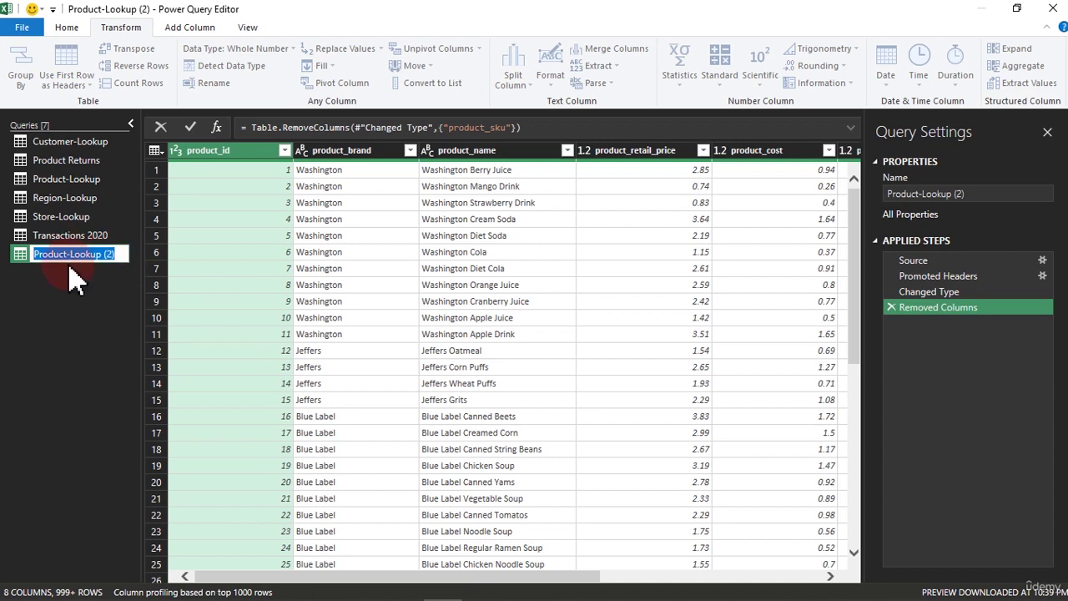
pyautogui.click(72, 257)
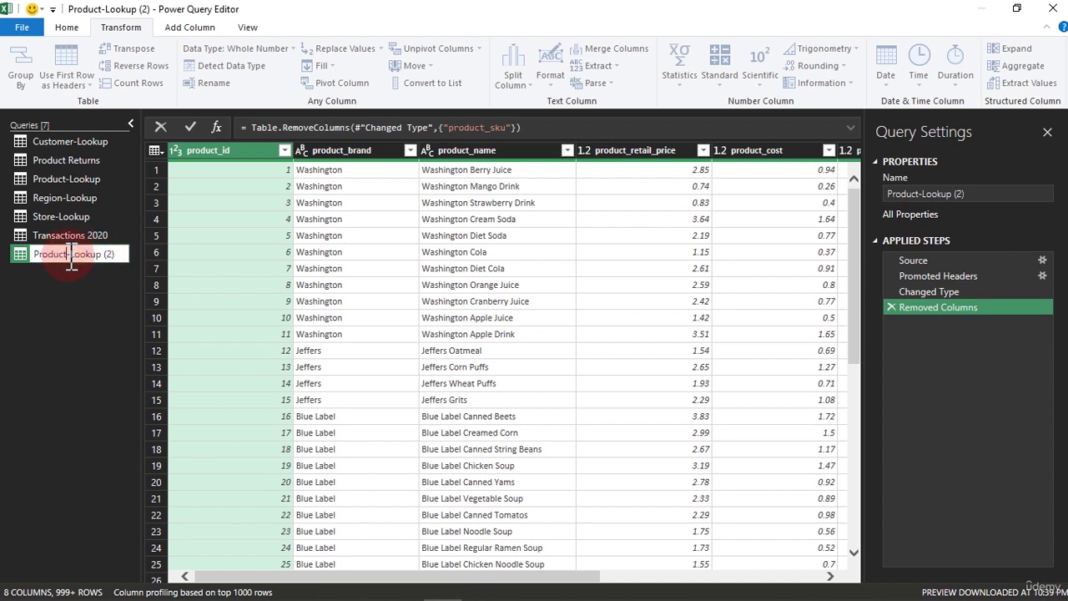
pyautogui.press('BackSpace')
pyautogui.write('Brnd')
pyautogui.press('BackSpace')
pyautogui.press('BackSpace')
pyautogui.write('and')
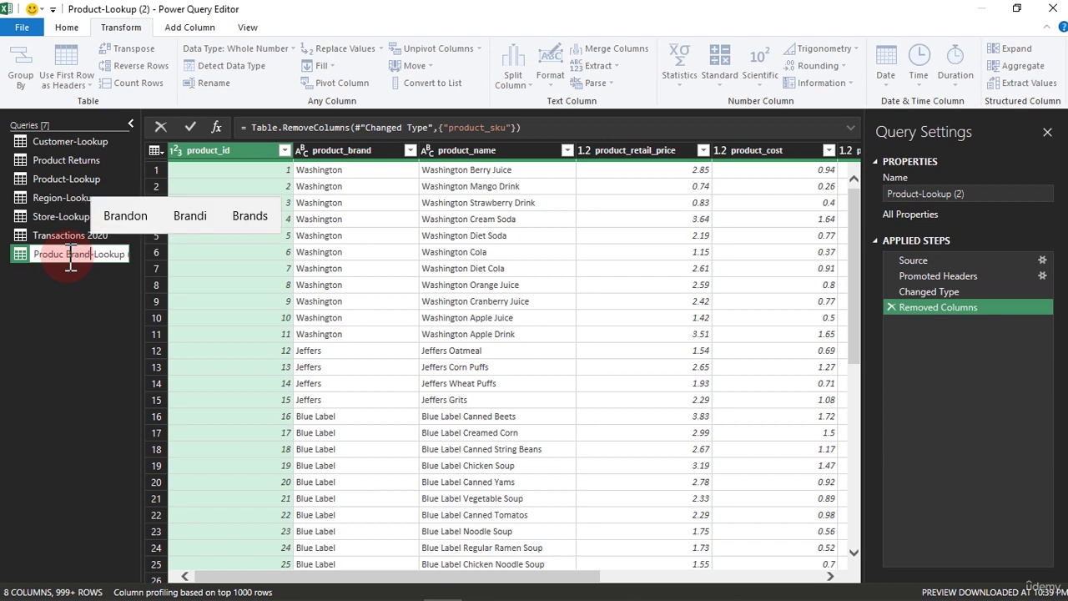
pyautogui.press('End')
pyautogui.press('BackSpace')
pyautogui.press('BackSpace')
pyautogui.press('BackSpace')
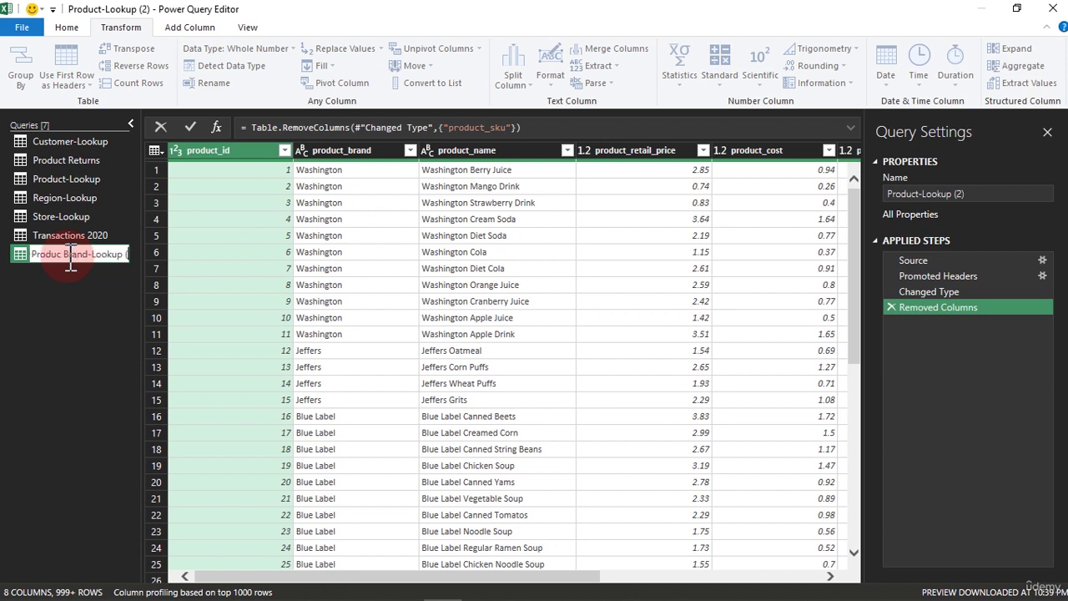
pyautogui.press('Return')
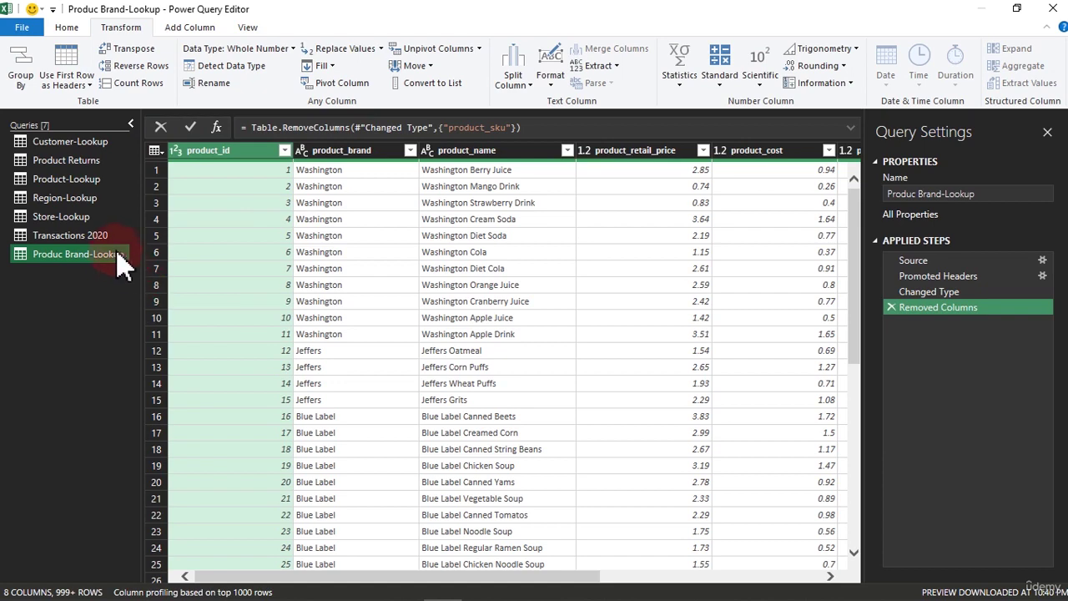
# Step: Remove all columns except product_brand from the Produc Brand-Lookup query
pyautogui.click(353, 153)
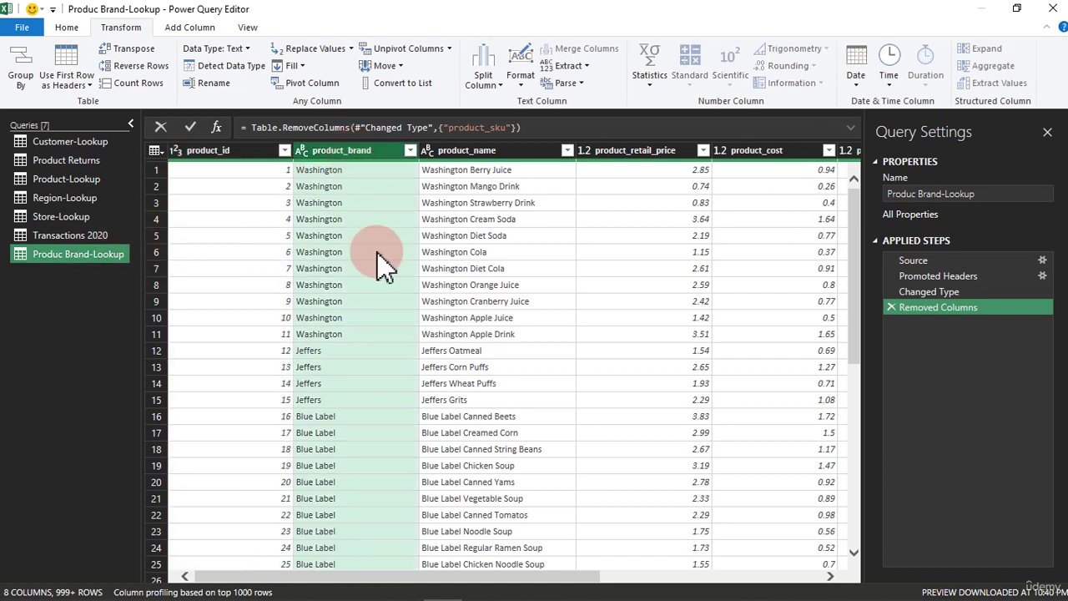
pyautogui.click(353, 154)
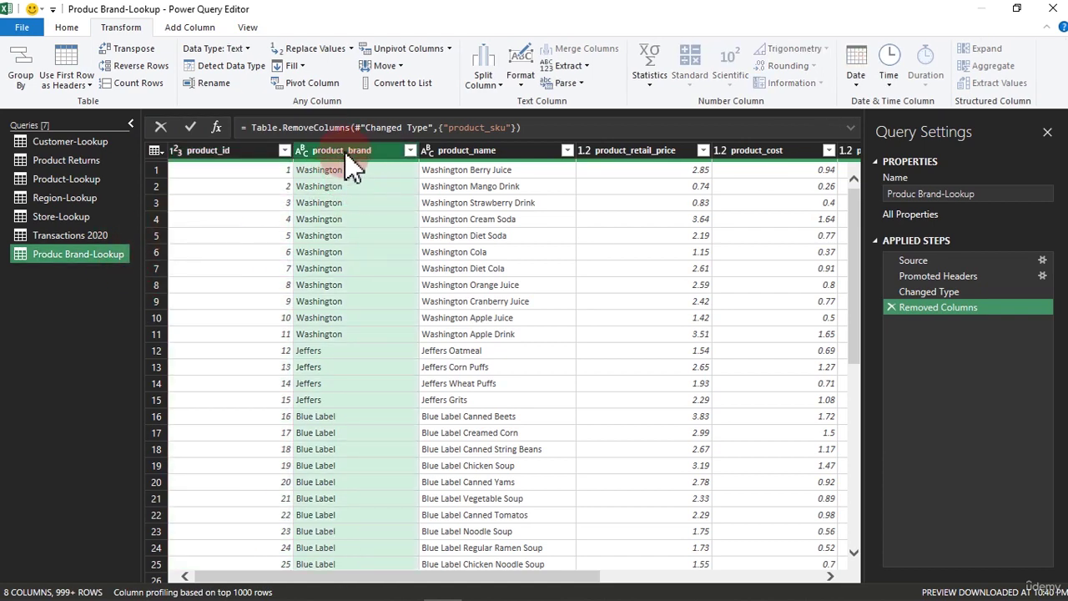
pyautogui.rightClick(351, 161)
pyautogui.click(380, 197)
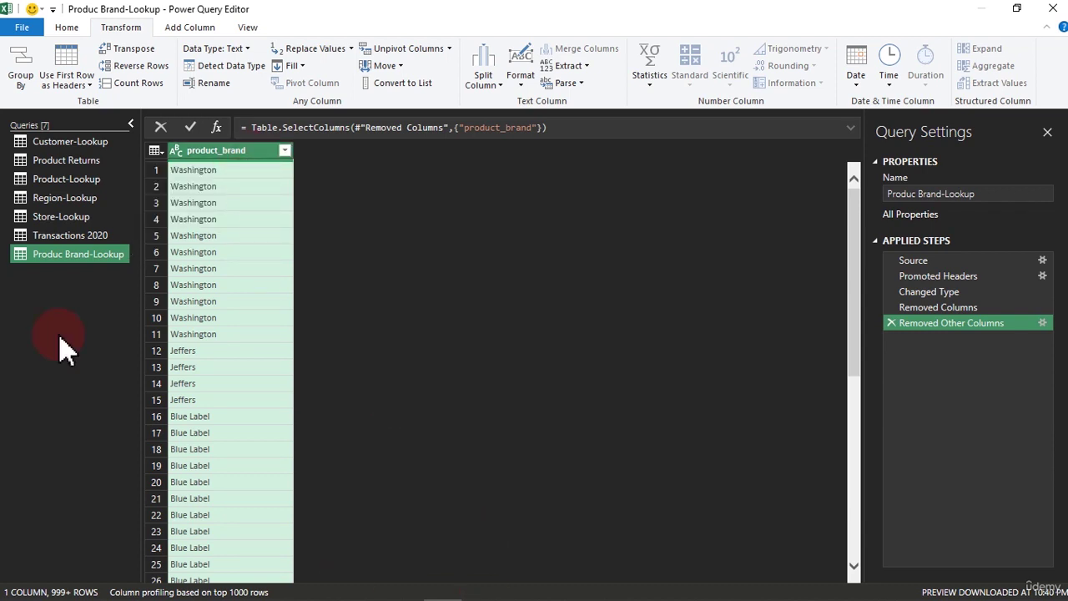
# Step: Remove the duplicate rows from the single-column brand table and delete that Removed Duplicates step again
pyautogui.click(69, 27)
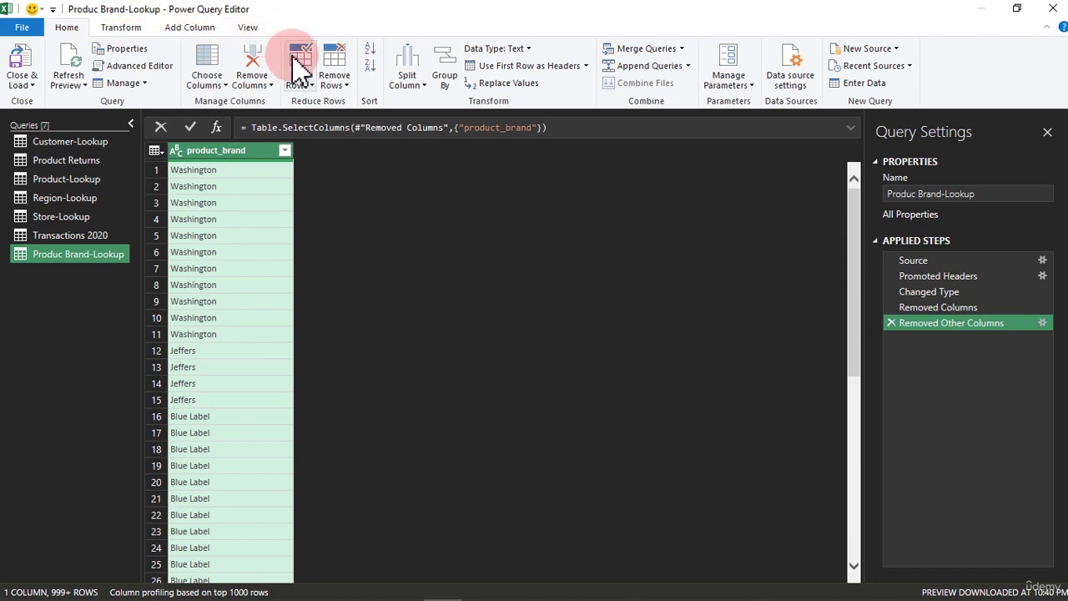
pyautogui.click(333, 79)
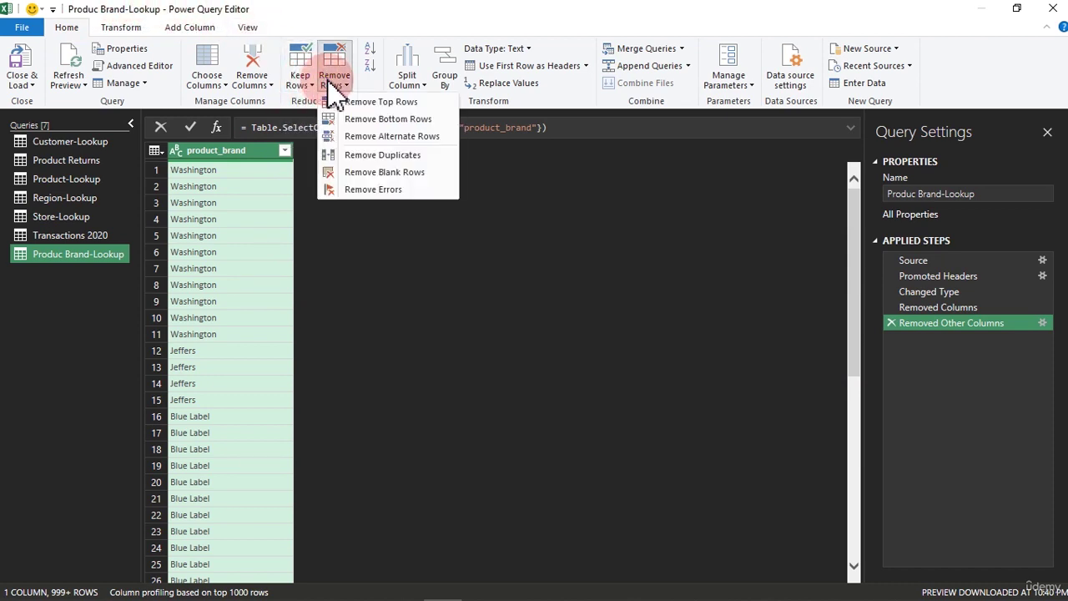
pyautogui.click(377, 157)
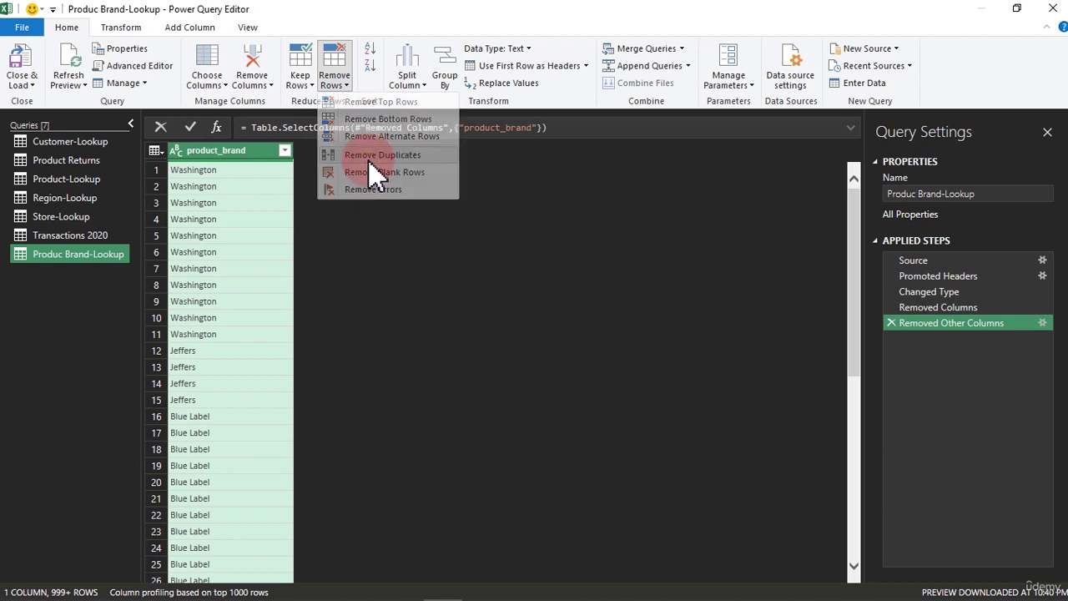
pyautogui.click(370, 159)
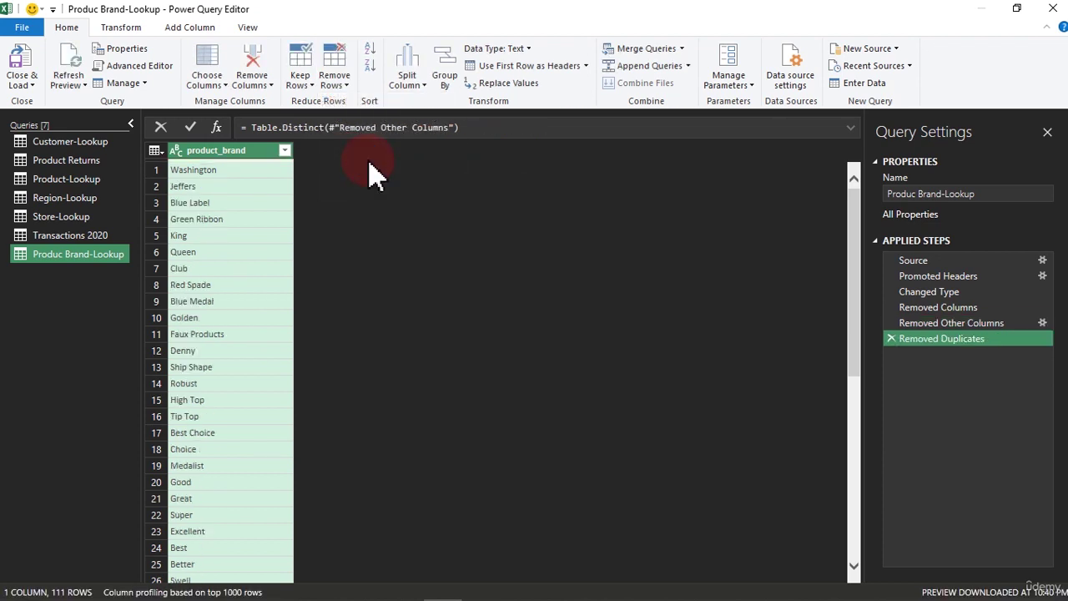
pyautogui.click(285, 150)
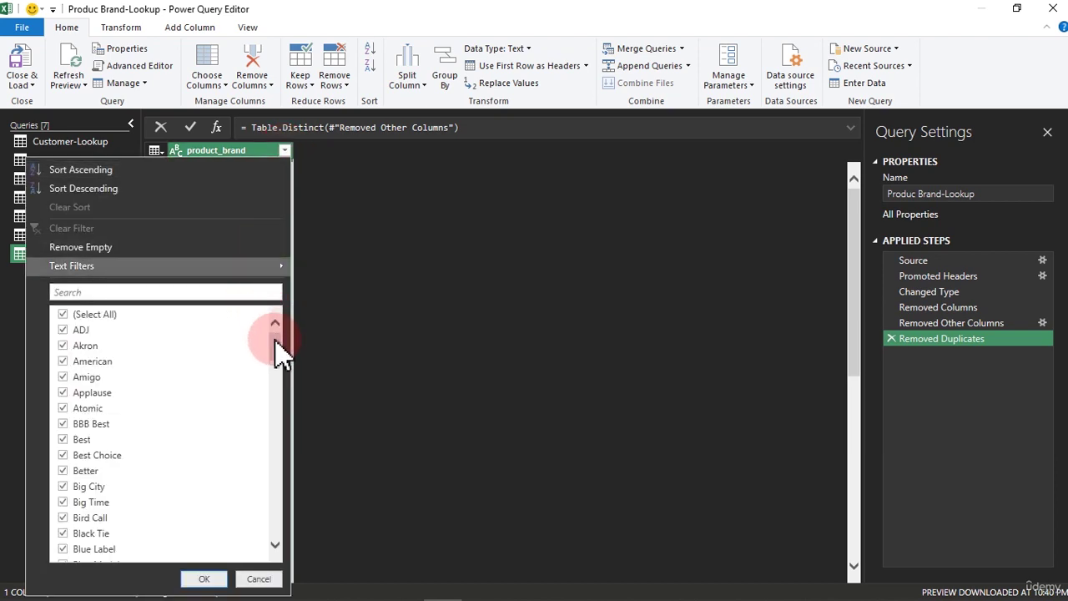
pyautogui.moveTo(275, 341); pyautogui.dragTo(919, 355)
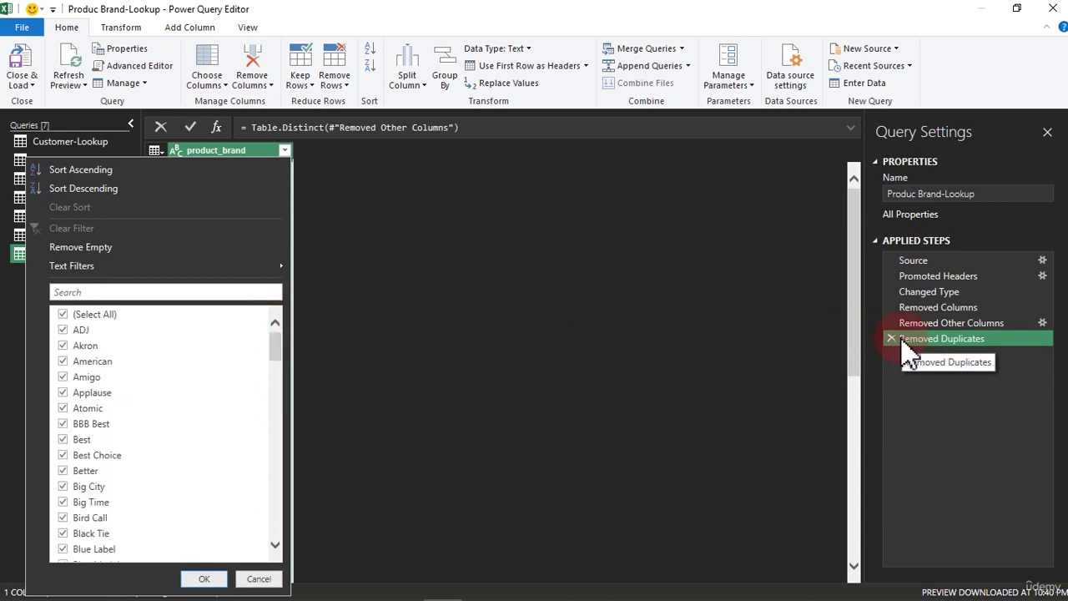
pyautogui.click(891, 339)
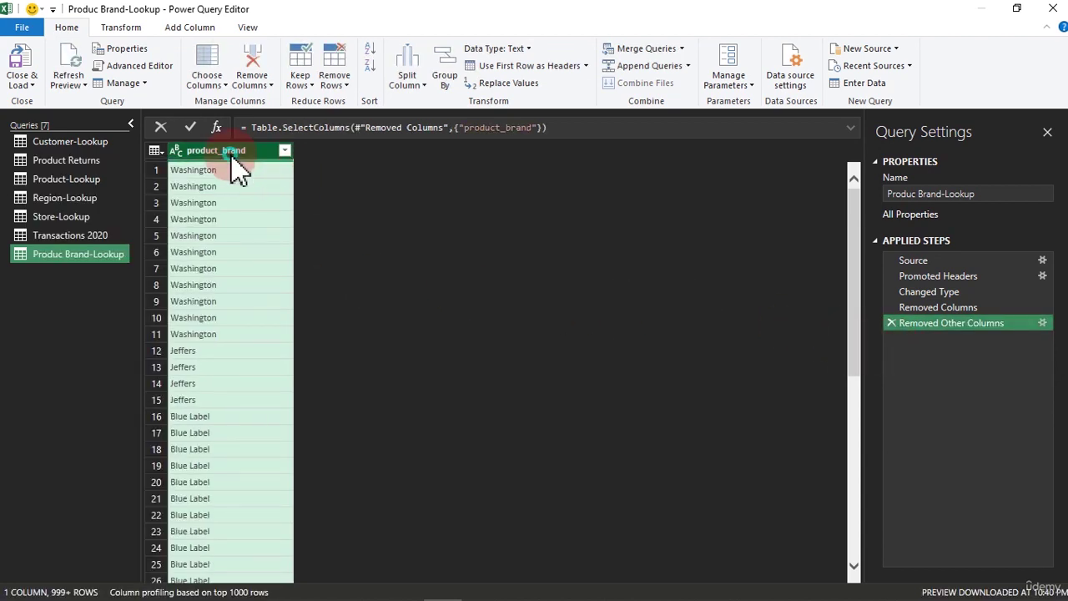
# Step: Remove the duplicate values from the product_brand column
pyautogui.rightClick(233, 154)
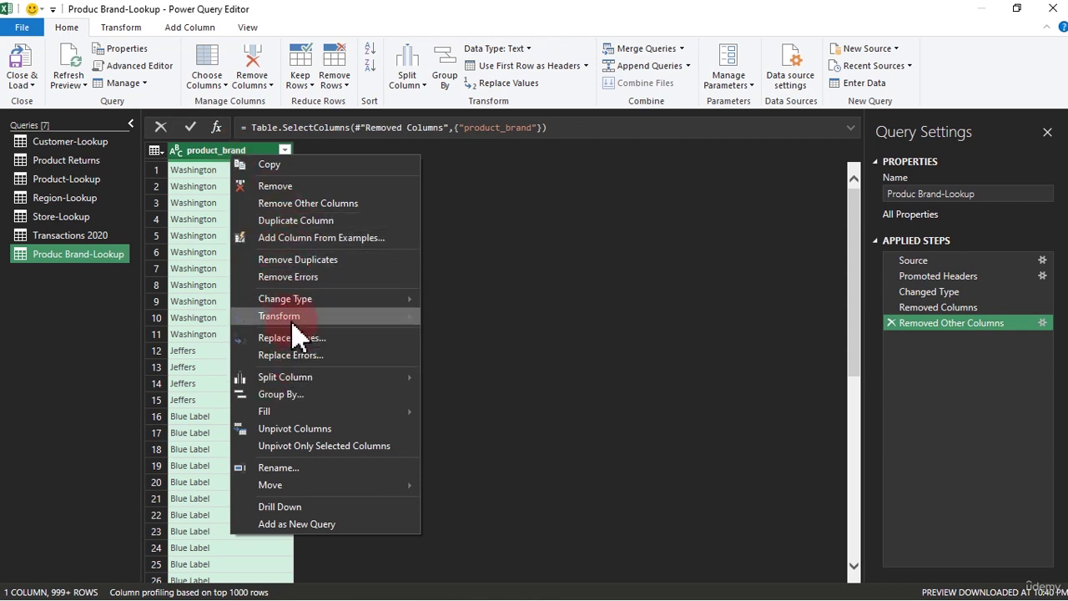
pyautogui.click(263, 261)
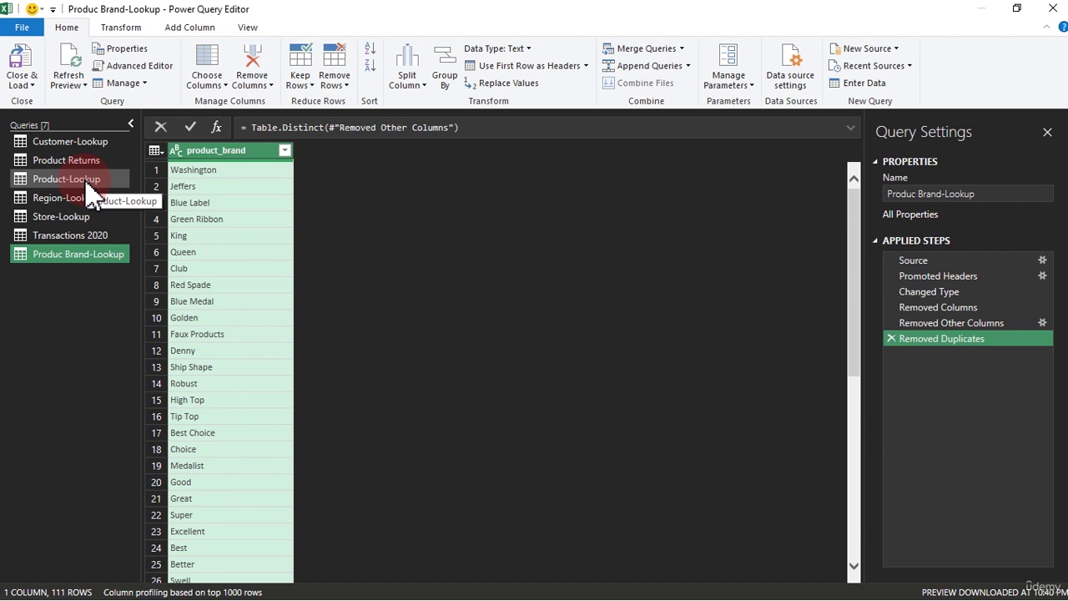
# Step: Add an index column starting from 0 to the brand table and examine its list of filter values
pyautogui.click(171, 30)
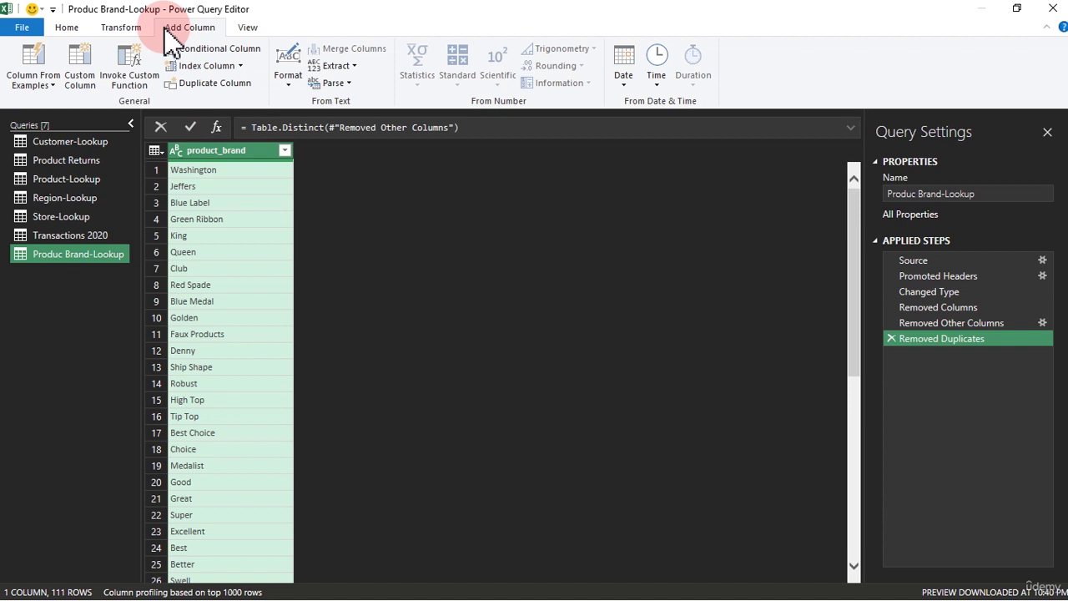
pyautogui.click(240, 66)
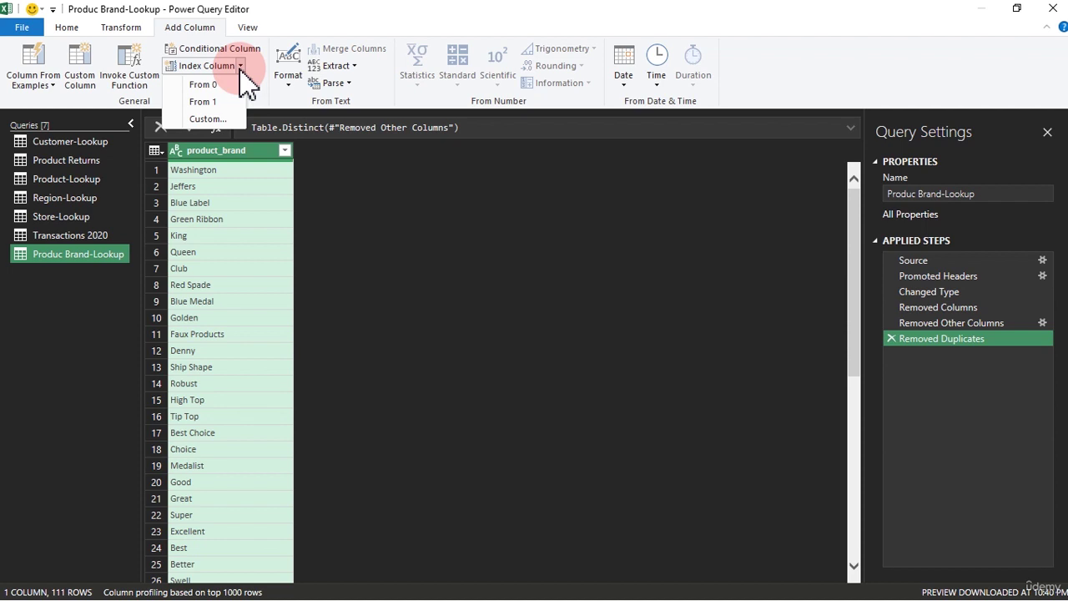
pyautogui.click(209, 101)
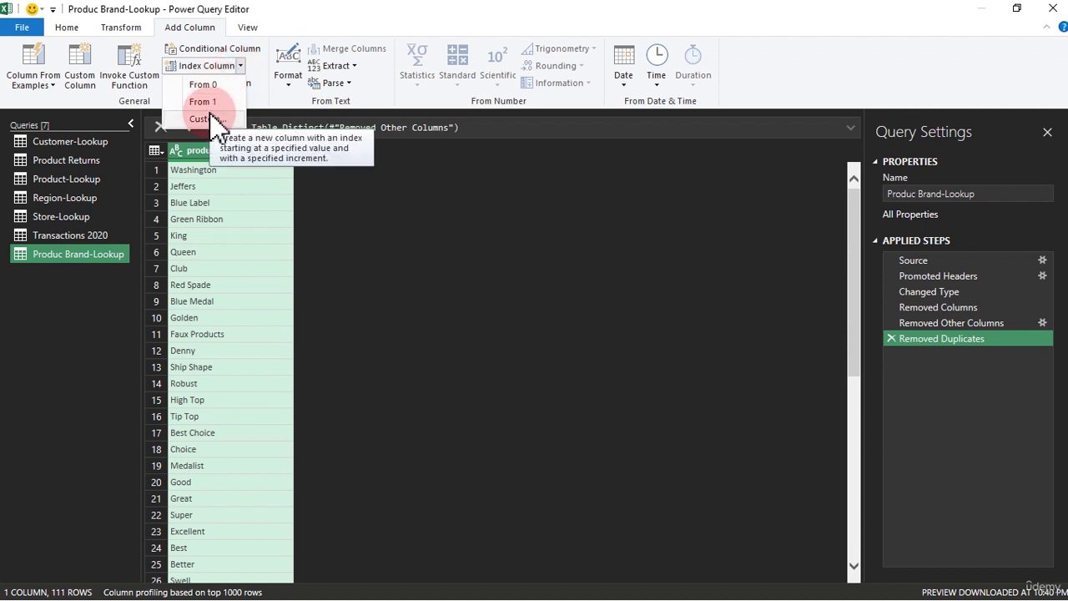
pyautogui.click(212, 100)
pyautogui.click(344, 159)
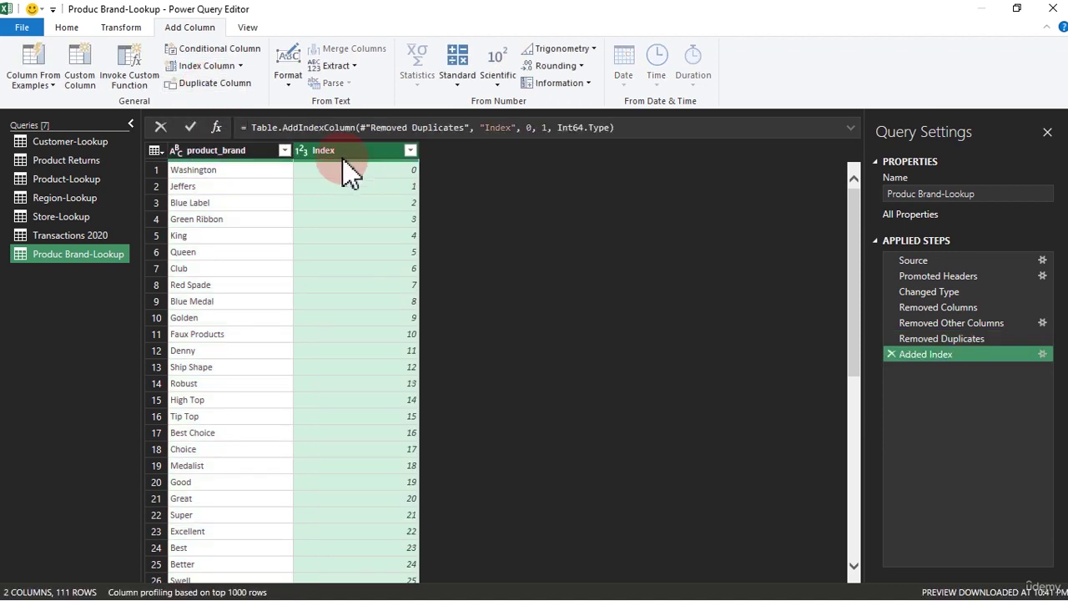
pyautogui.click(410, 152)
pyautogui.moveTo(400, 338); pyautogui.dragTo(409, 571)
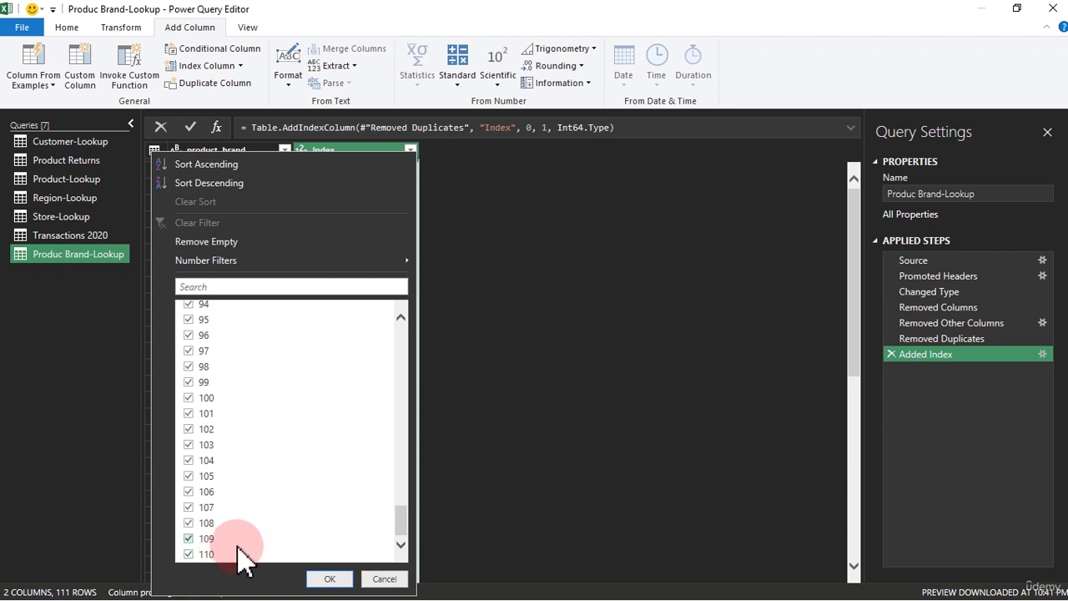
pyautogui.click(408, 151)
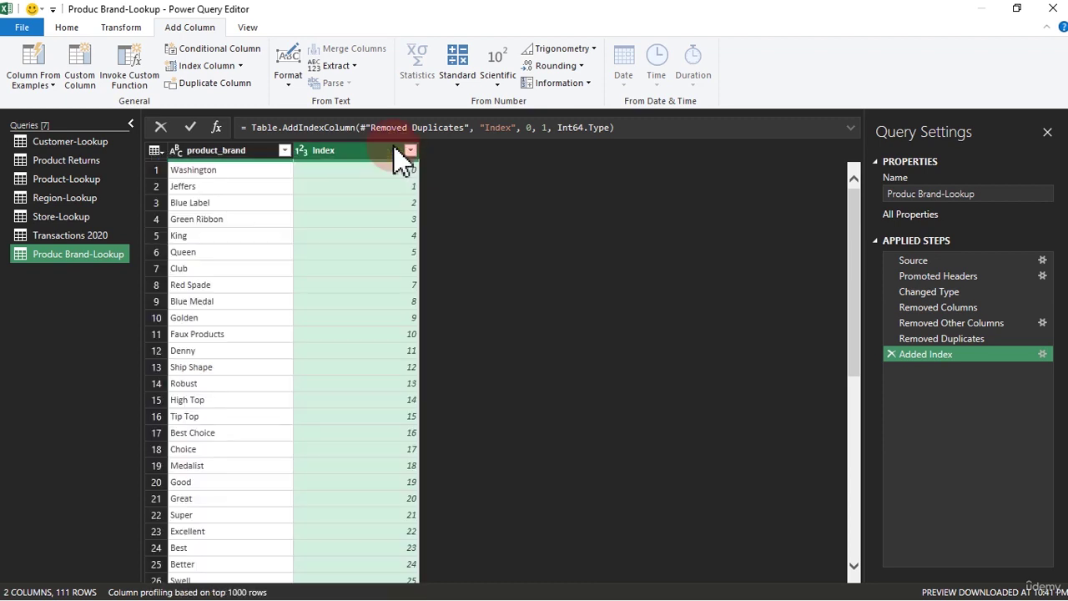
# Step: Add a second index column starting from 1 and a custom one with starting index 10 and increment 20
pyautogui.click(240, 67)
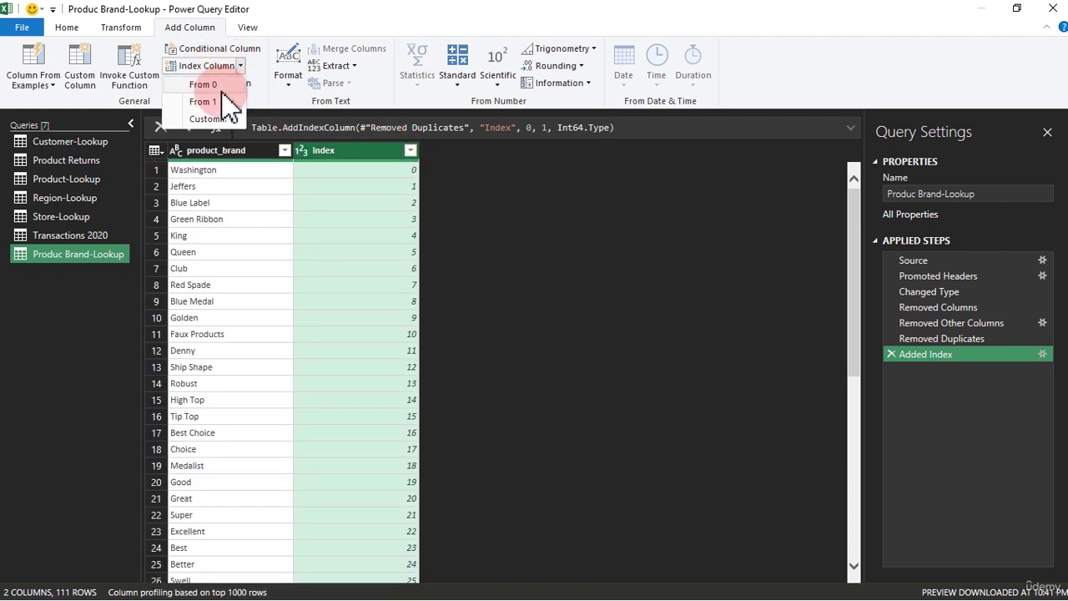
pyautogui.click(219, 100)
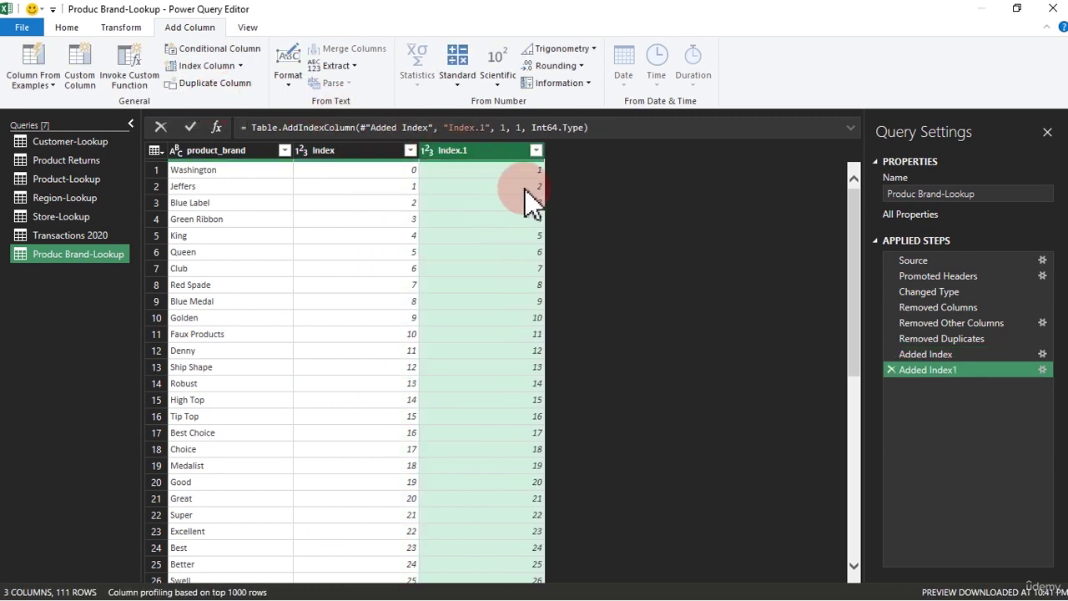
pyautogui.click(240, 66)
pyautogui.click(213, 102)
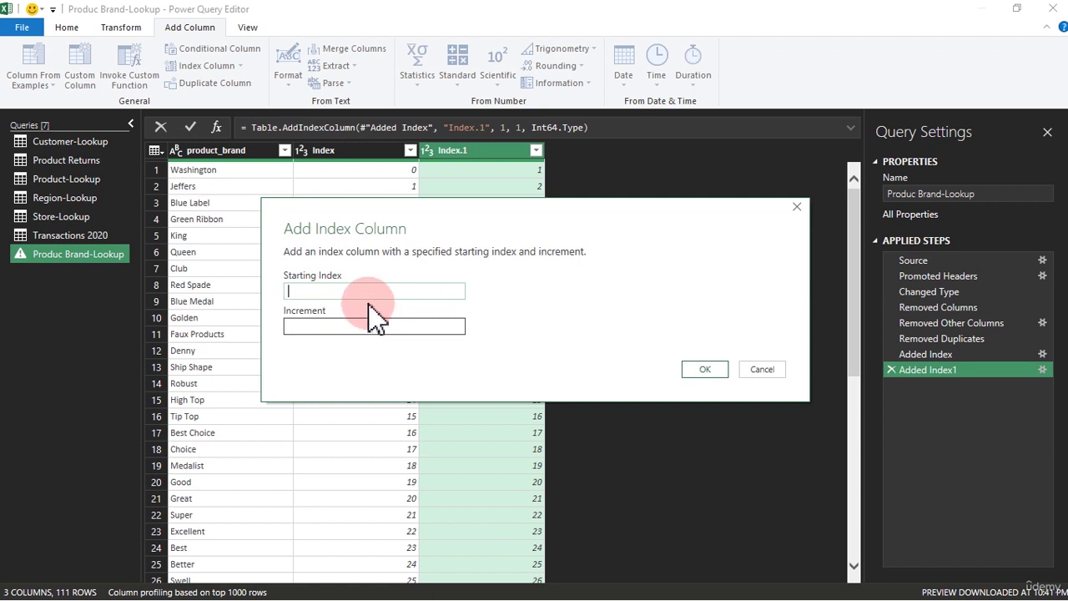
pyautogui.write('10')
pyautogui.click(358, 327)
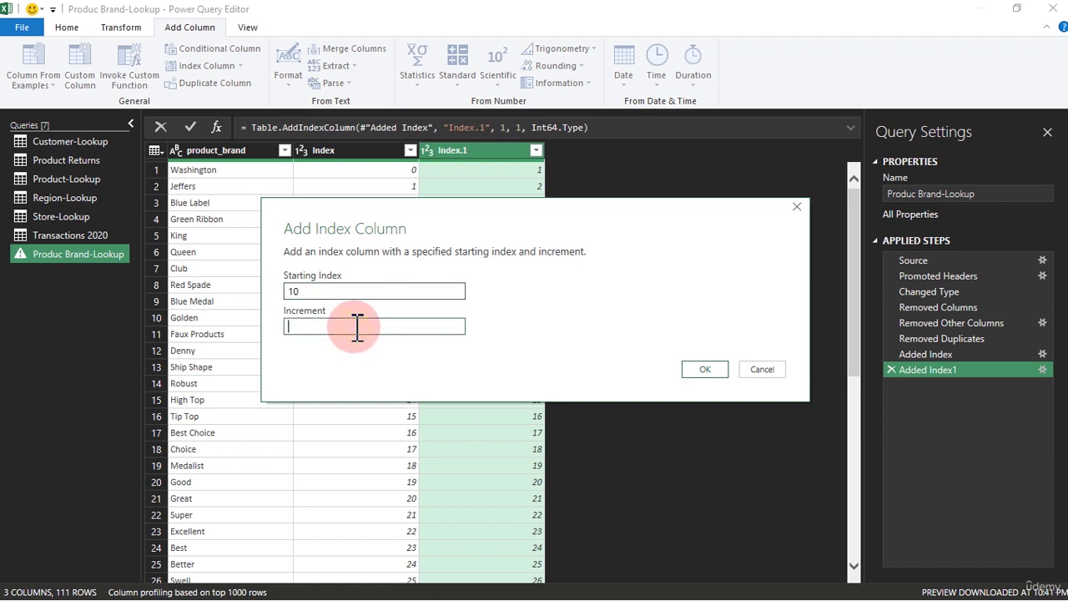
pyautogui.write('20')
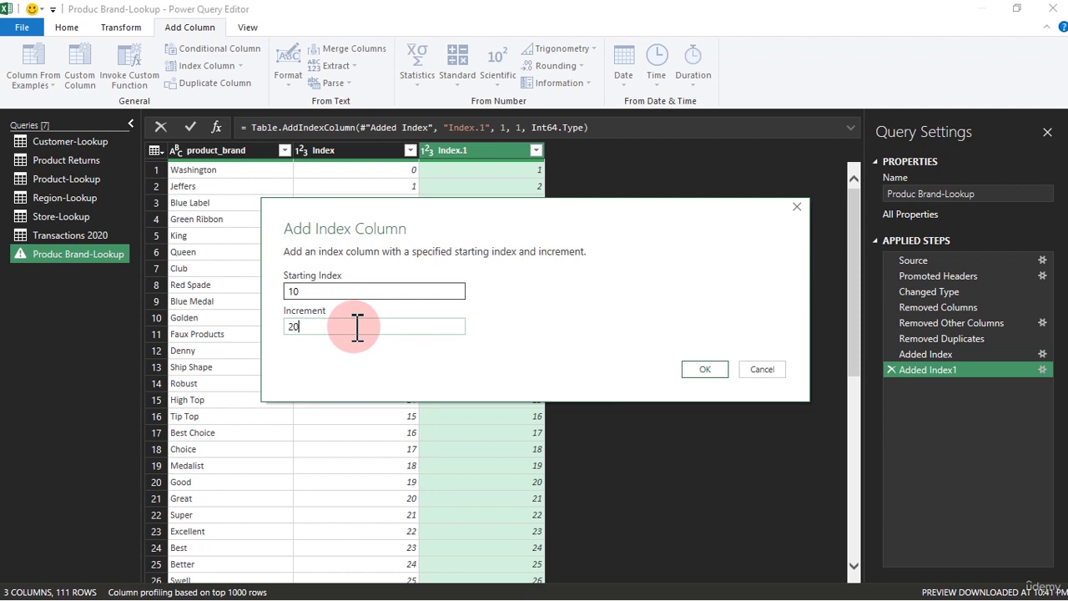
pyautogui.click(706, 369)
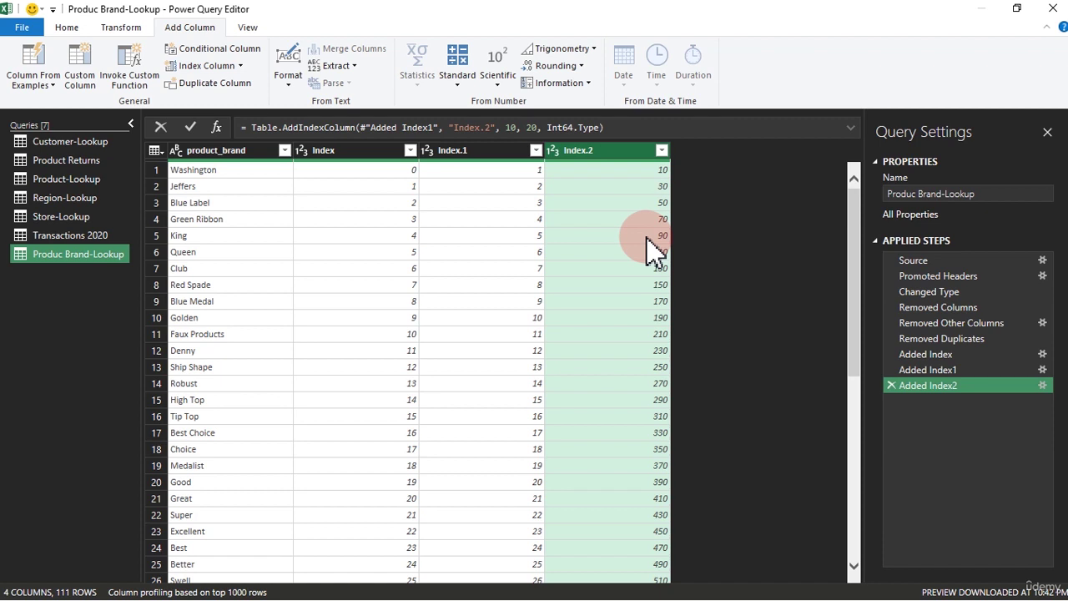
# Step: Delete the Index and Index.1 columns from the brand table, keeping the custom index column
pyautogui.click(487, 154)
pyautogui.click(605, 154)
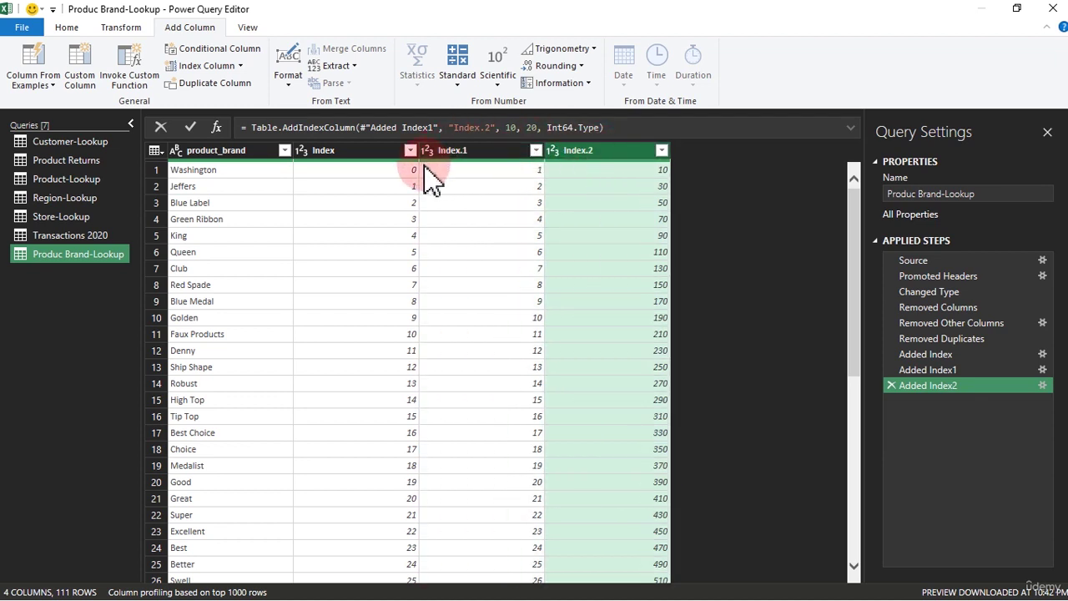
pyautogui.click(466, 156)
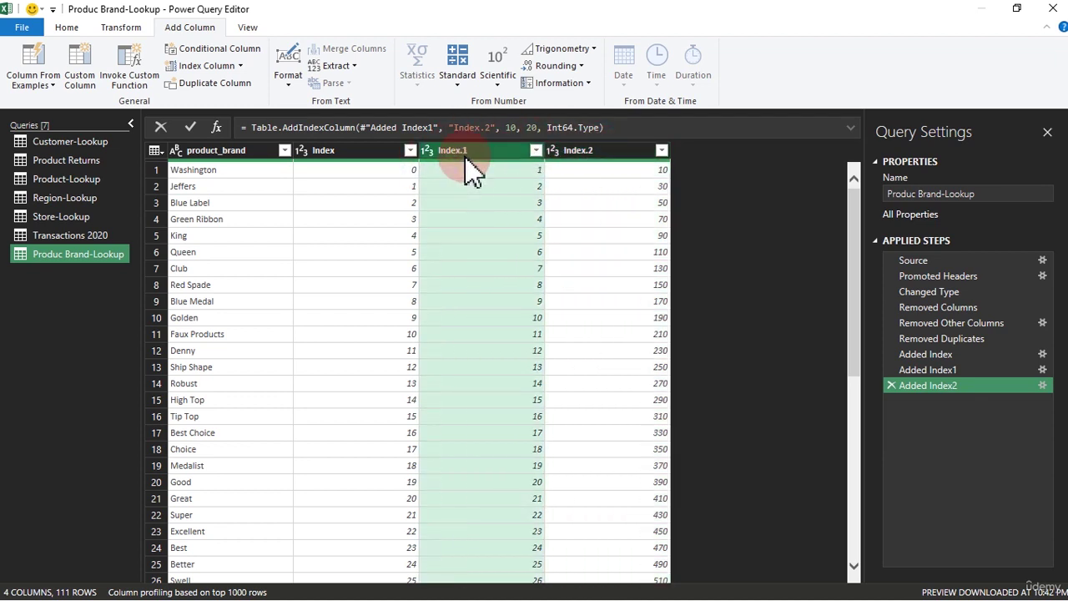
pyautogui.keyDown('ctrl'); pyautogui.click(361, 156); pyautogui.keyUp('ctrl')
pyautogui.press('Delete')
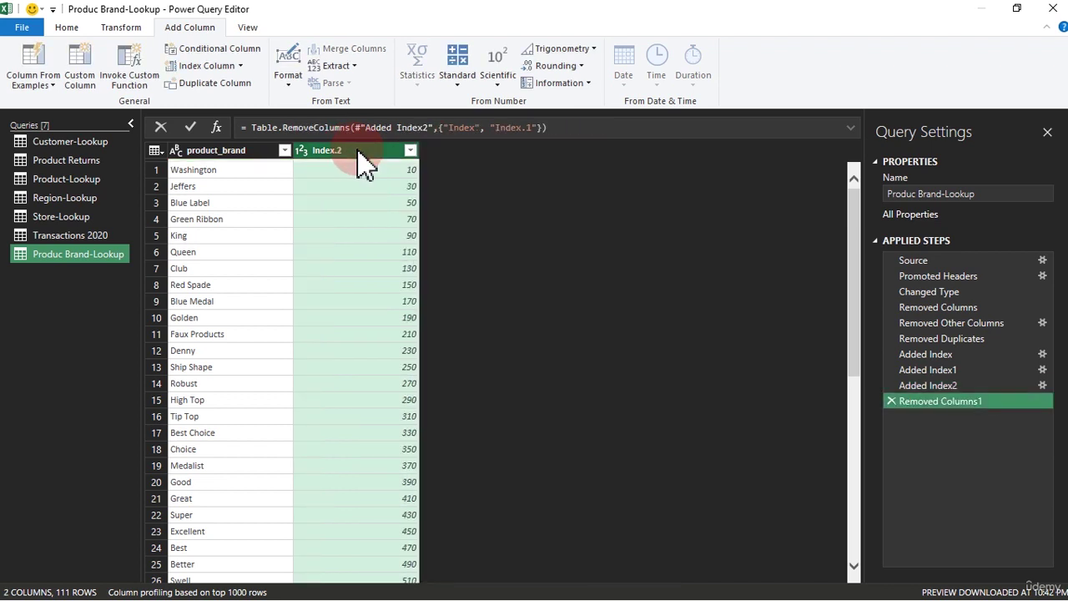
# Step: Rename the Index.2 column as Brand ID and place it before the product_brand column
pyautogui.doubleClick(349, 152)
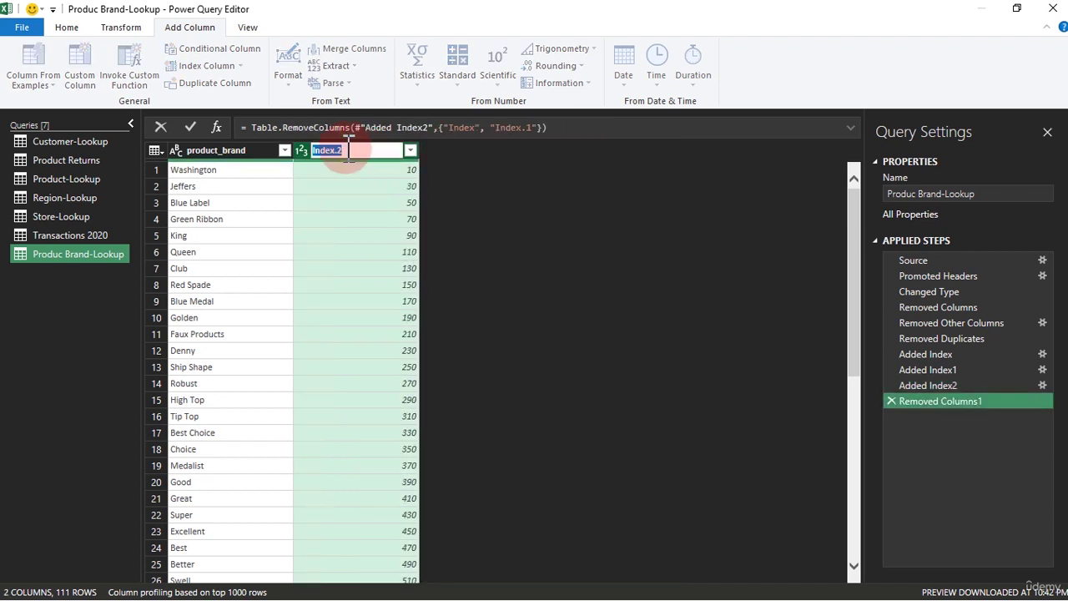
pyautogui.write('Brand ID')
pyautogui.press('Return')
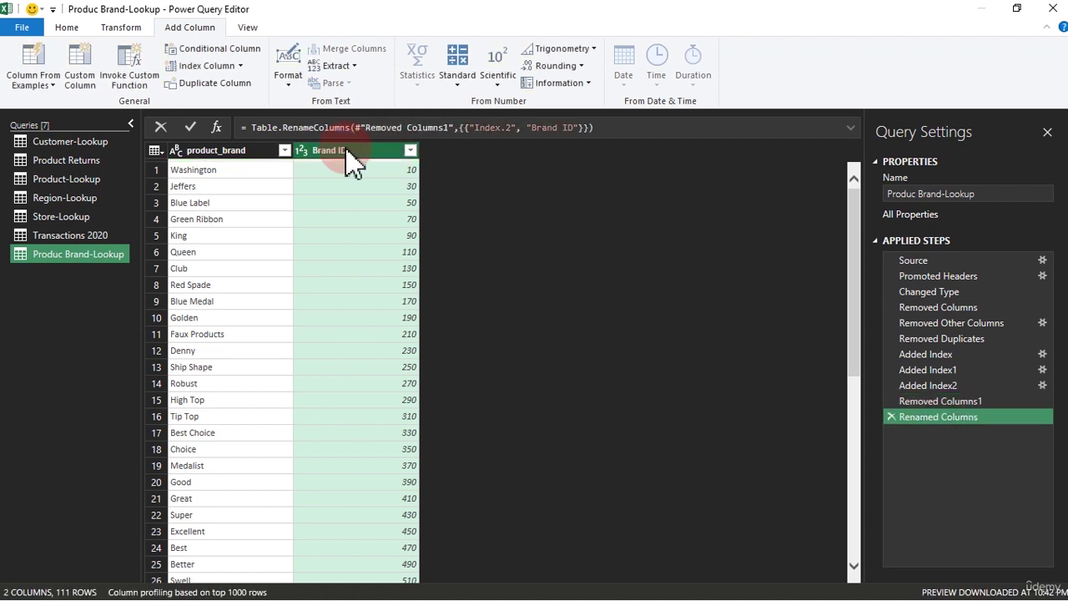
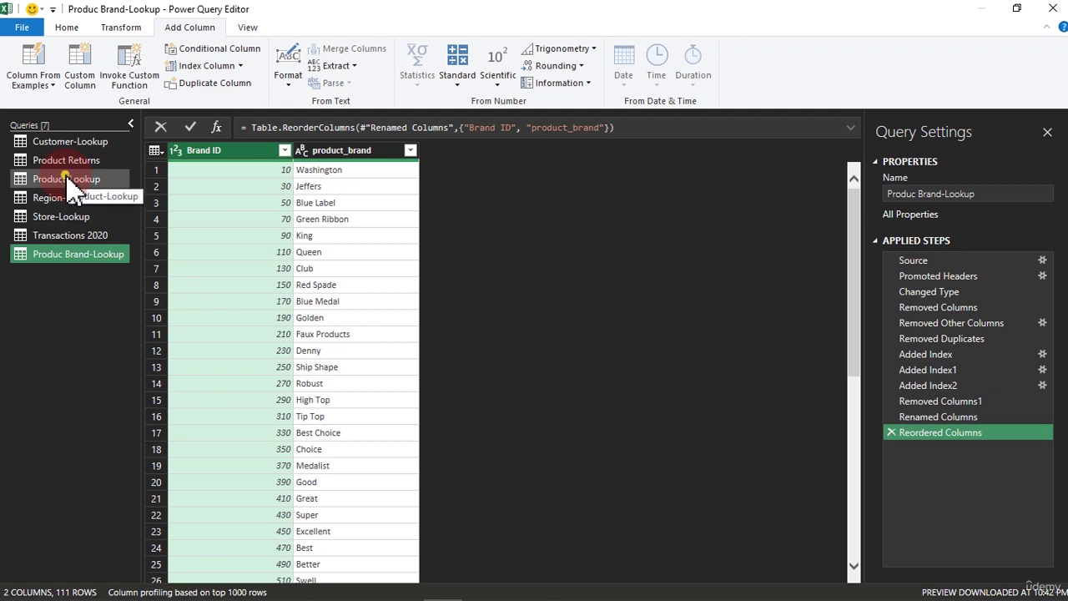
# Step: Merge the Product-Lookup query with Produc Brand-Lookup, matching both tables on product_brand with a left outer join
pyautogui.click(69, 179)
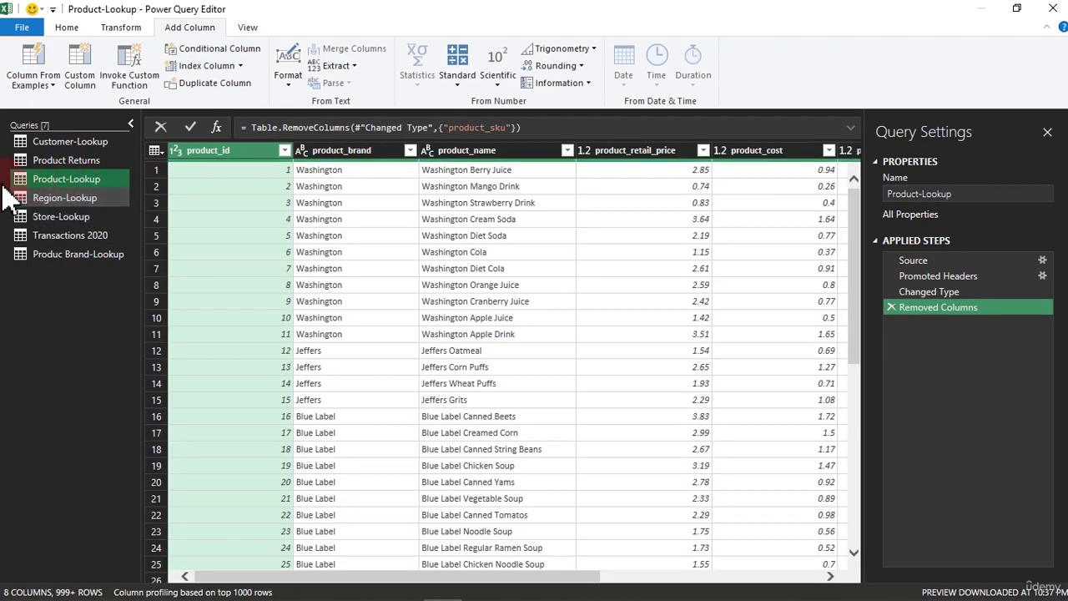
pyautogui.click(350, 155)
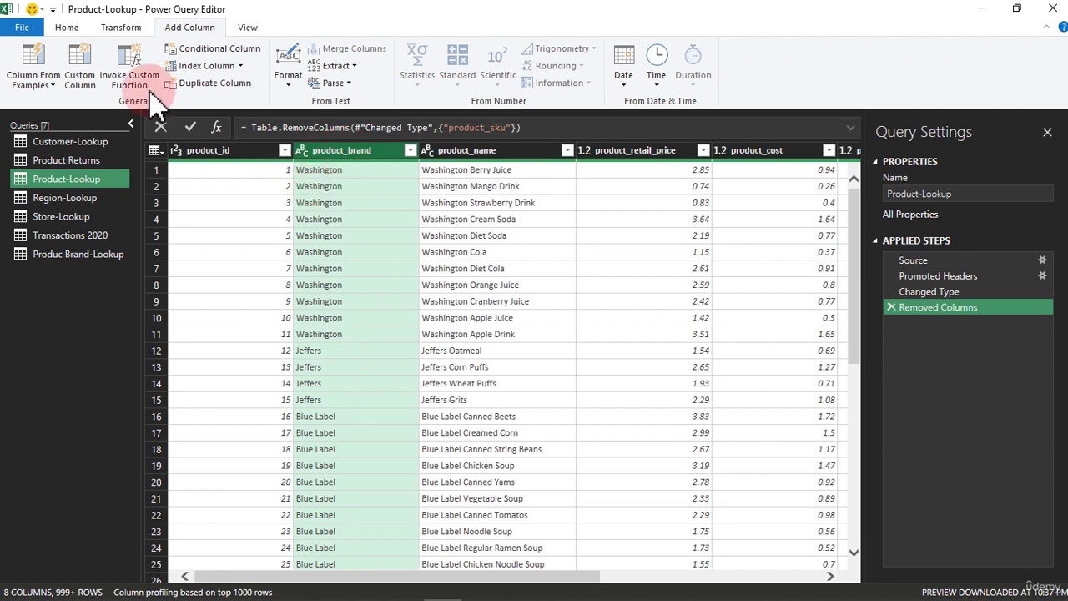
pyautogui.click(72, 30)
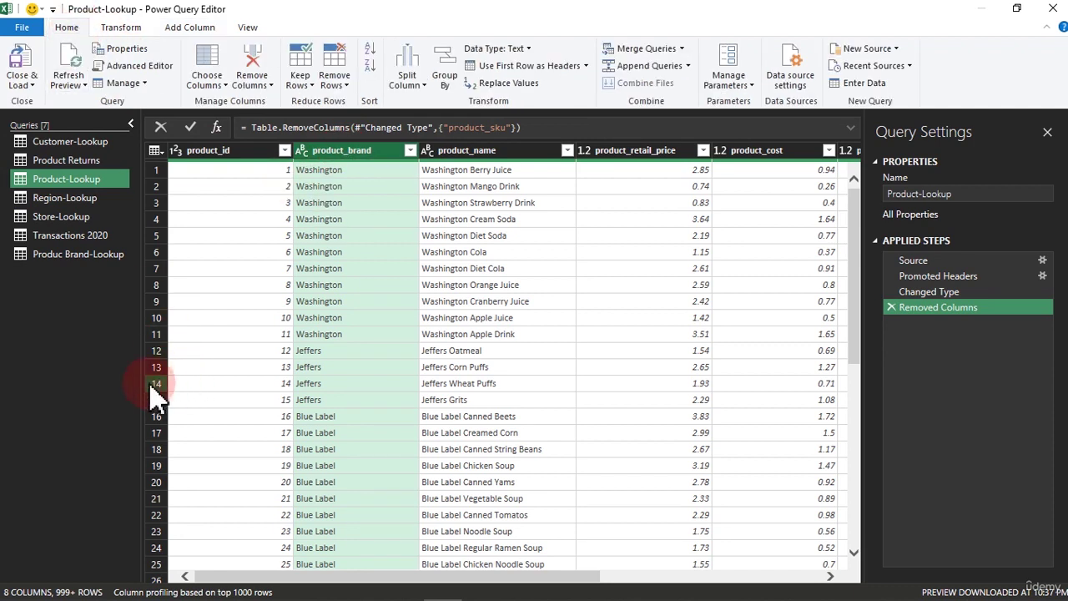
pyautogui.click(530, 92)
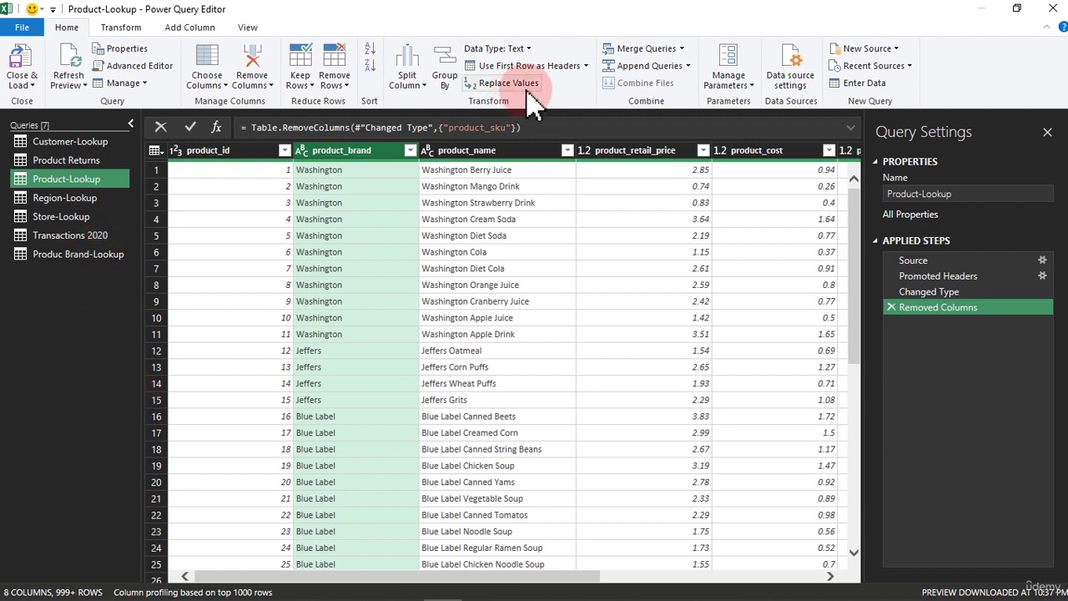
pyautogui.click(683, 48)
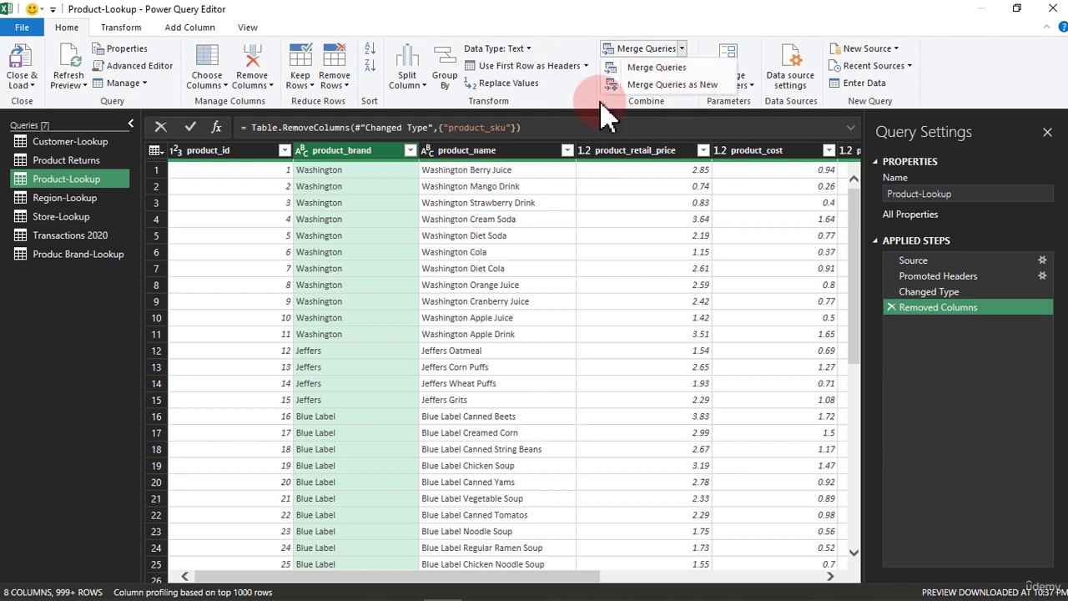
pyautogui.click(666, 68)
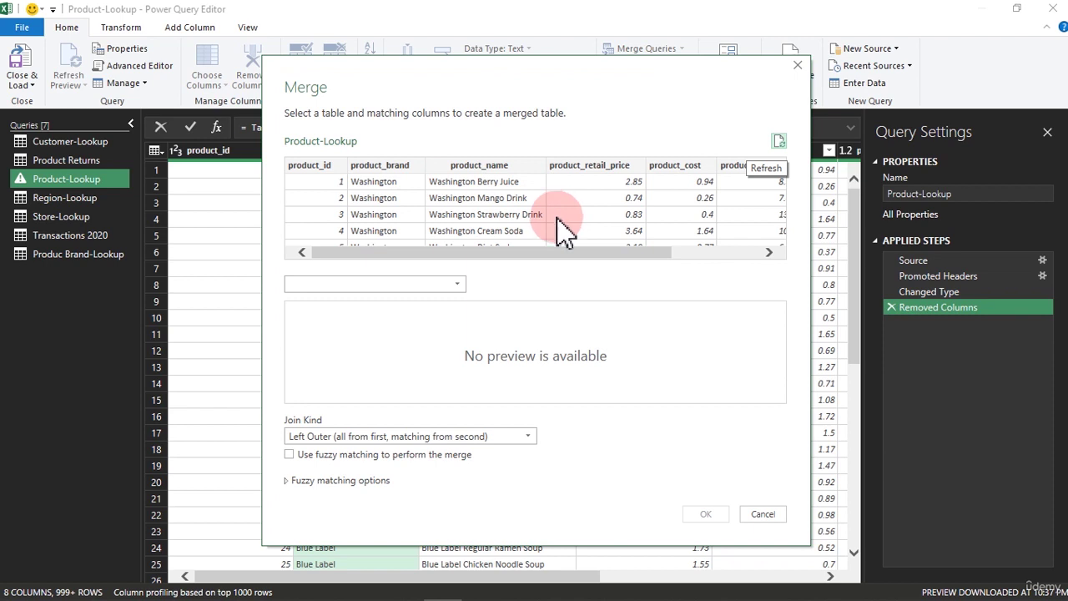
pyautogui.click(399, 286)
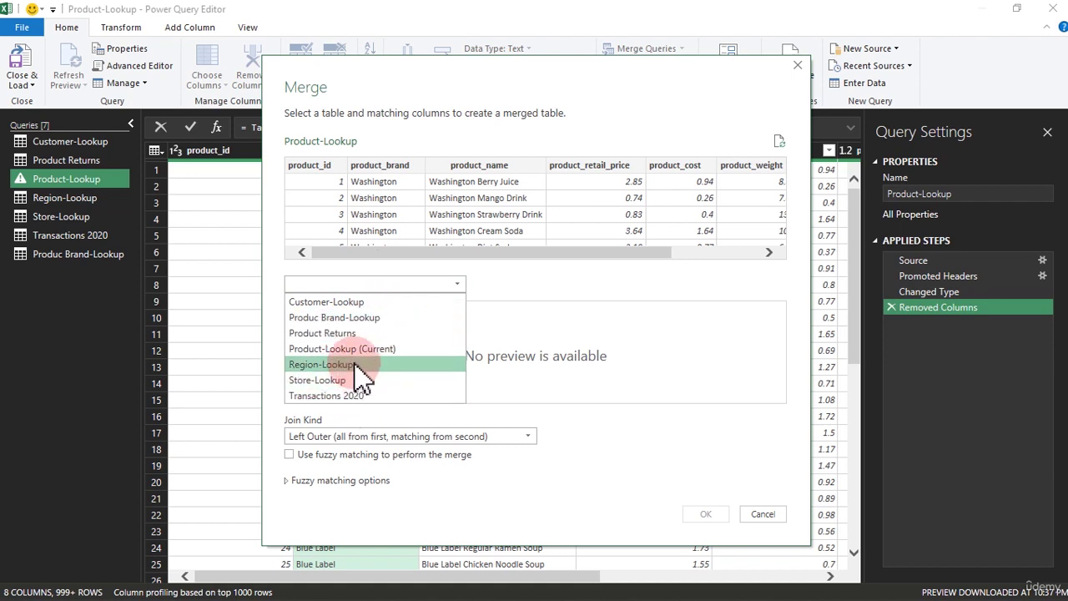
pyautogui.click(344, 318)
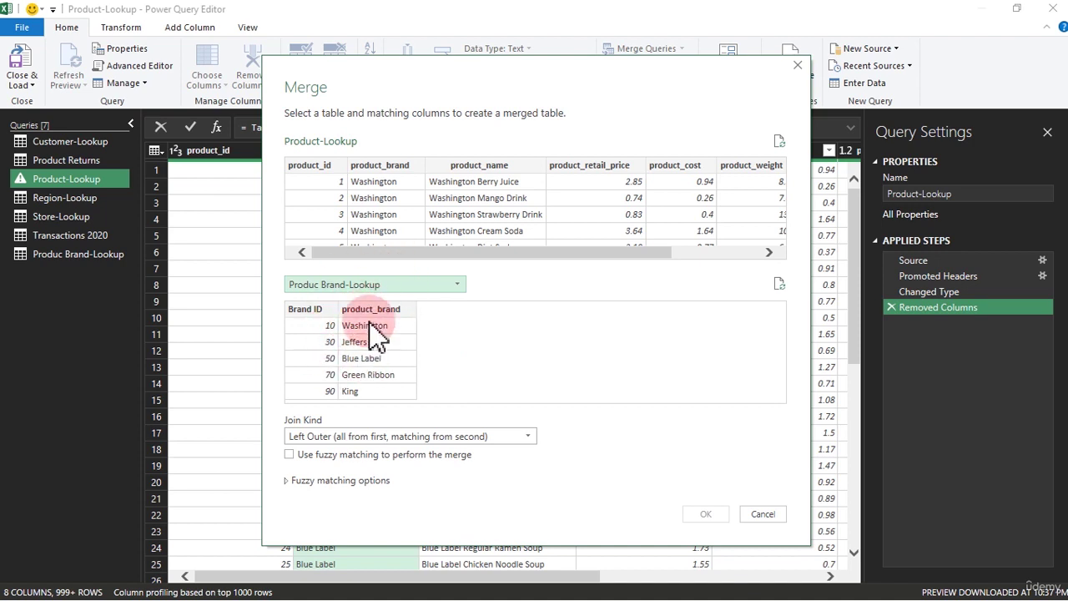
pyautogui.click(391, 168)
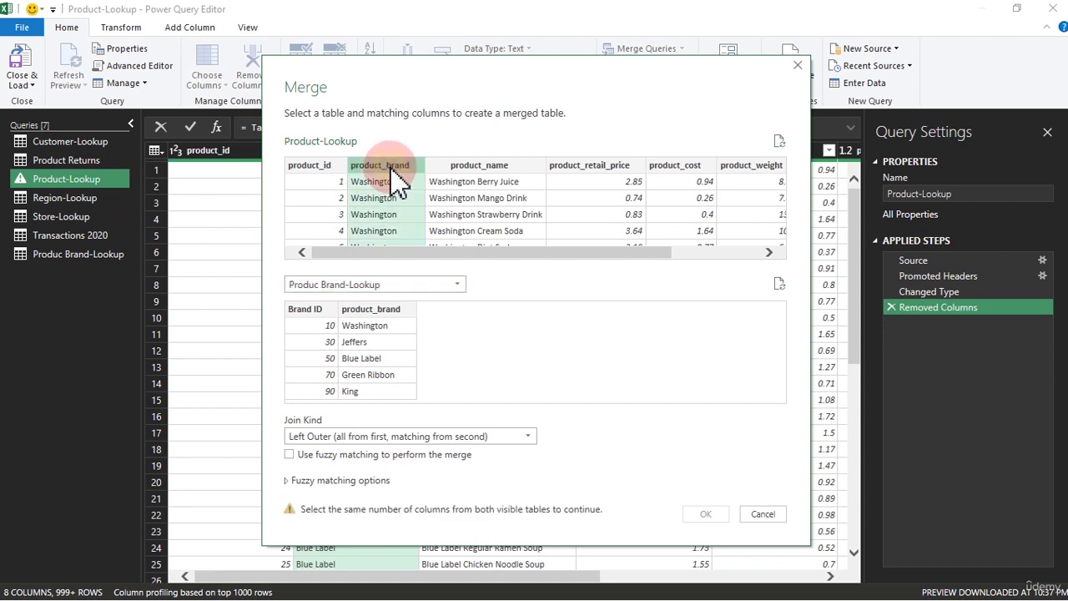
pyautogui.click(375, 310)
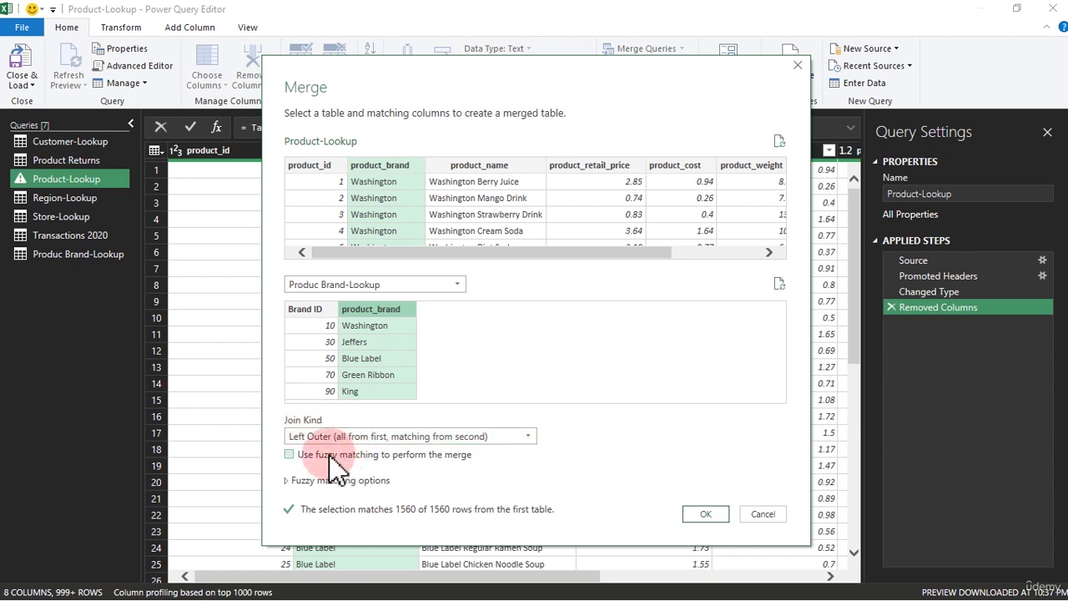
pyautogui.click(705, 514)
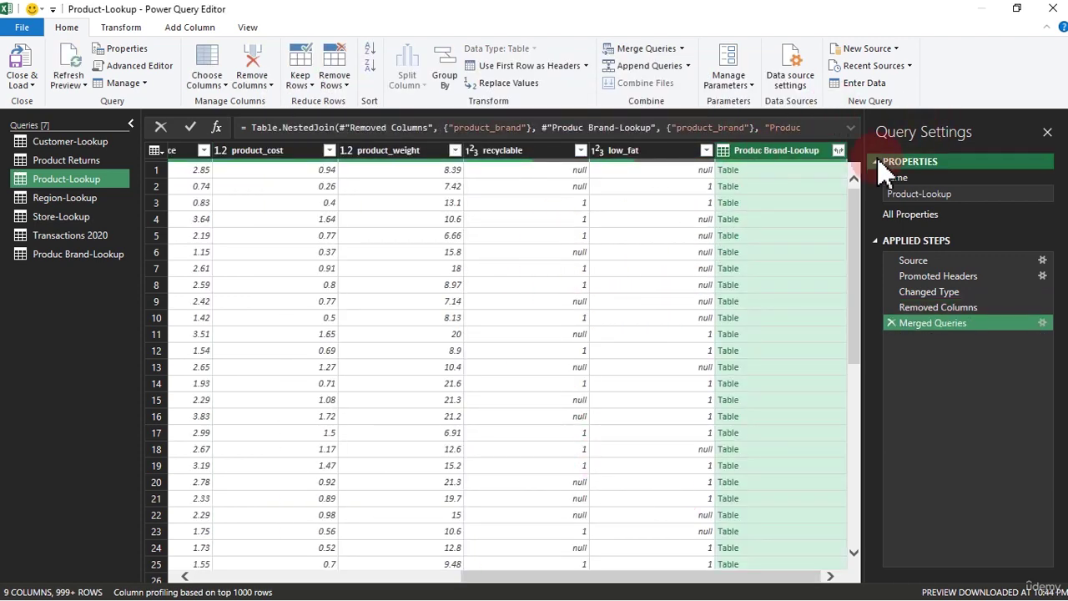
# Step: Expand the merged Produc Brand-Lookup column to only Brand ID, without the original column name as prefix
pyautogui.click(839, 151)
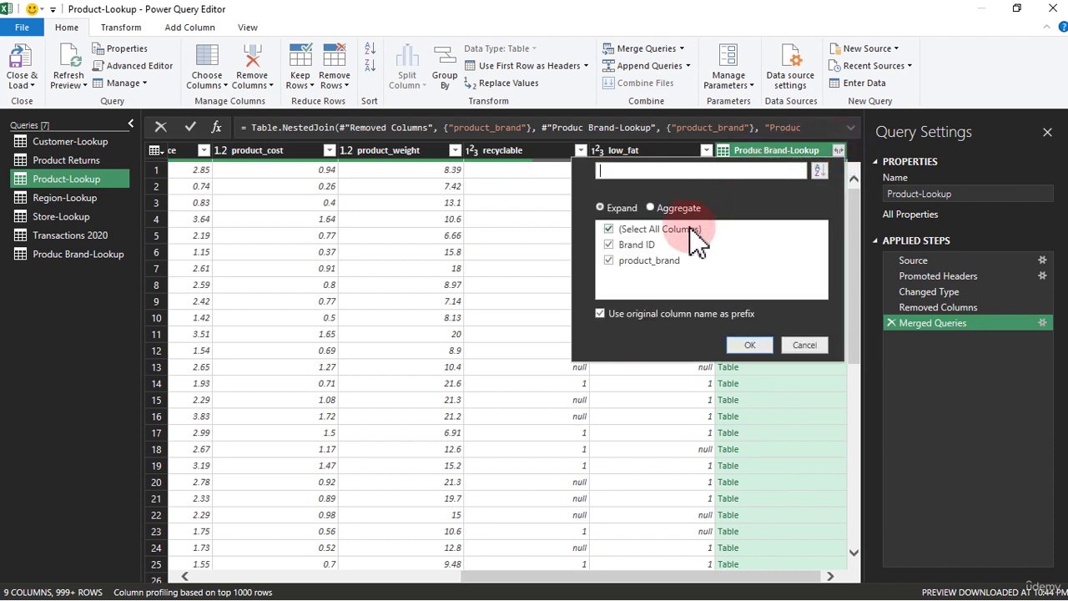
pyautogui.click(609, 260)
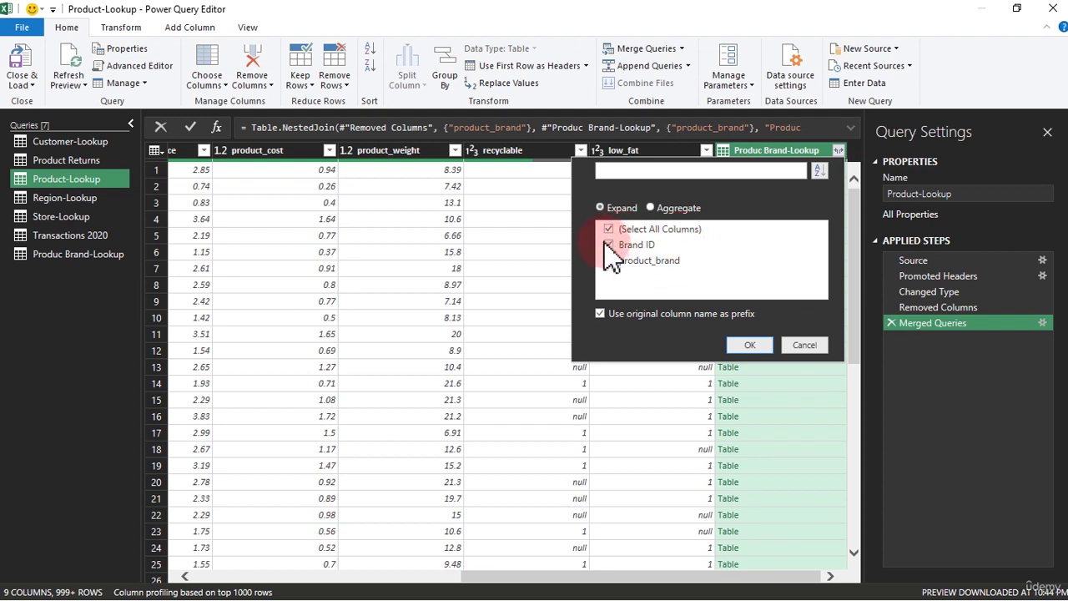
pyautogui.click(609, 261)
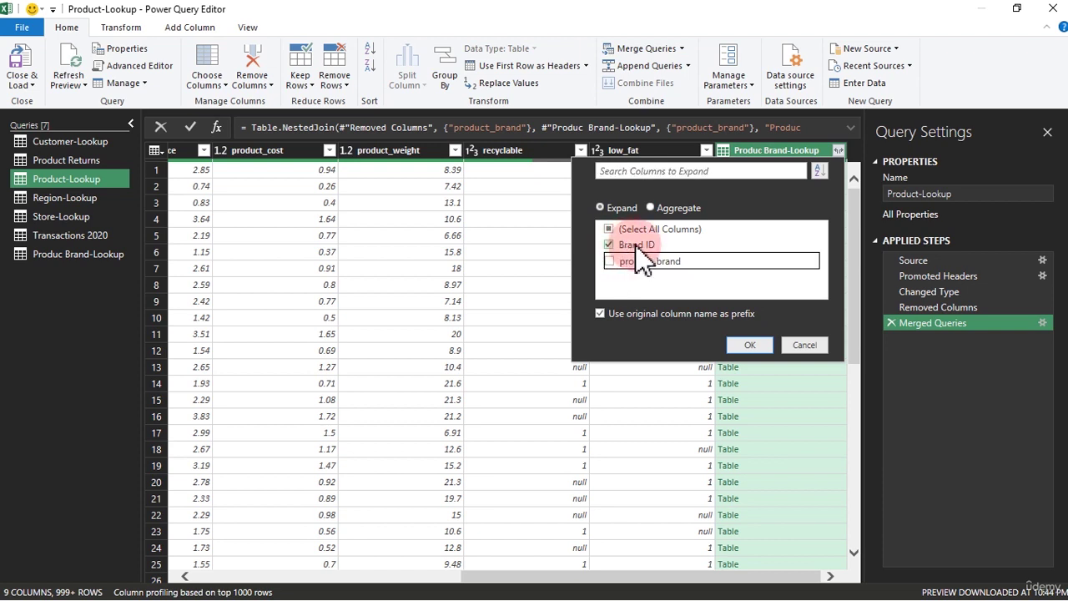
pyautogui.click(616, 322)
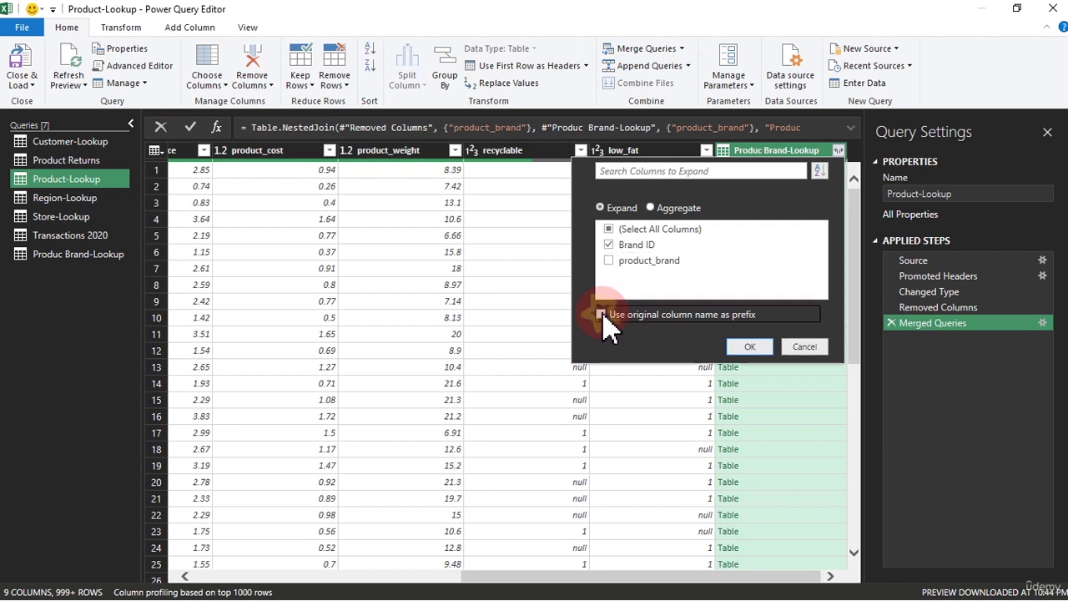
pyautogui.click(750, 345)
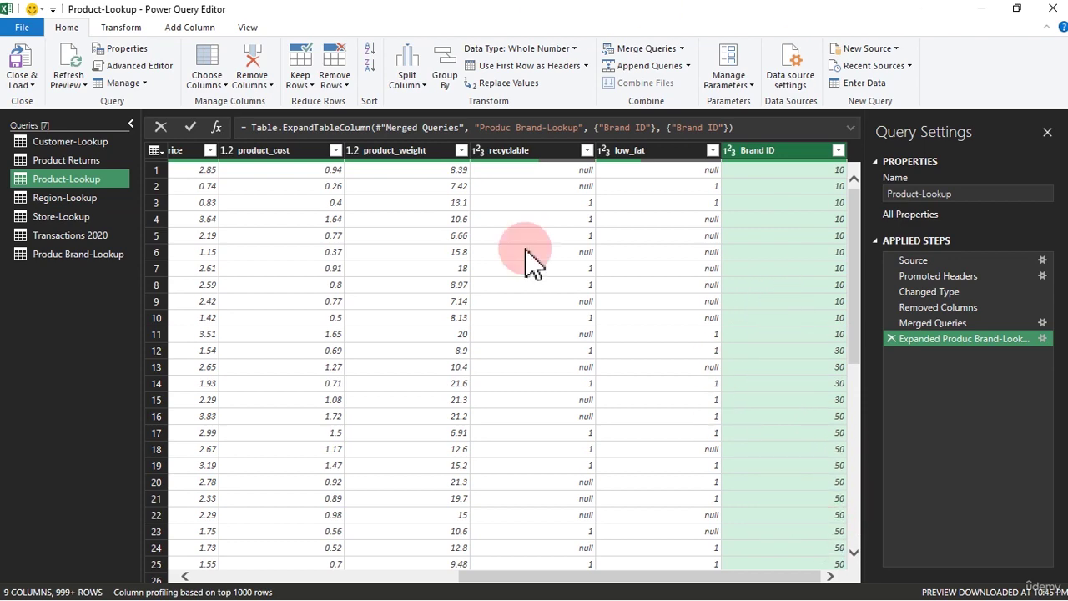
# Step: Delete the product_brand column from the Product-Lookup table
pyautogui.moveTo(706, 578); pyautogui.dragTo(398, 584)
pyautogui.click(351, 155)
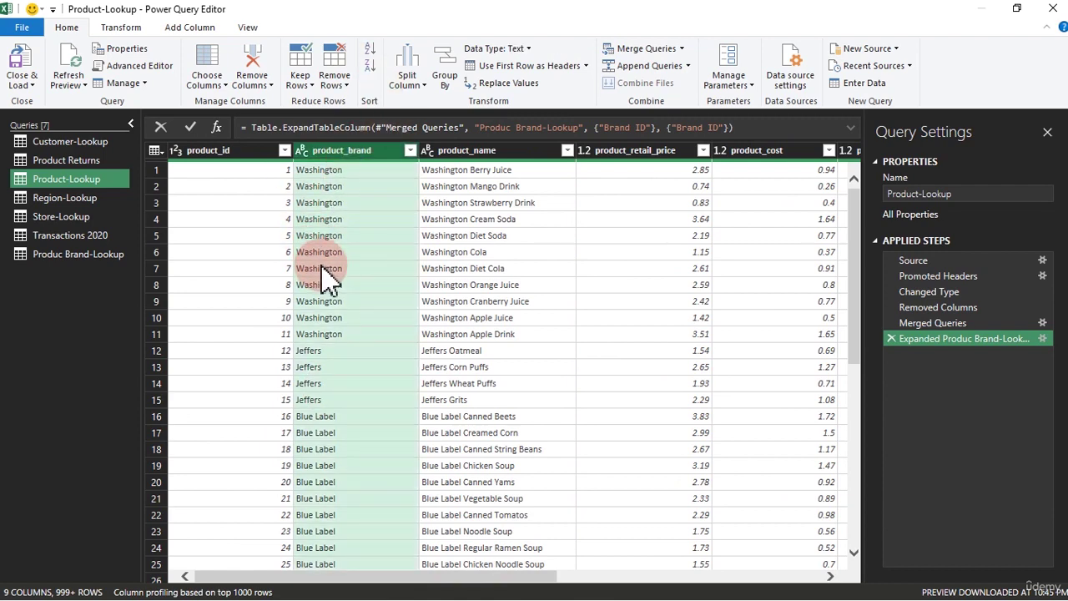
pyautogui.press('Delete')
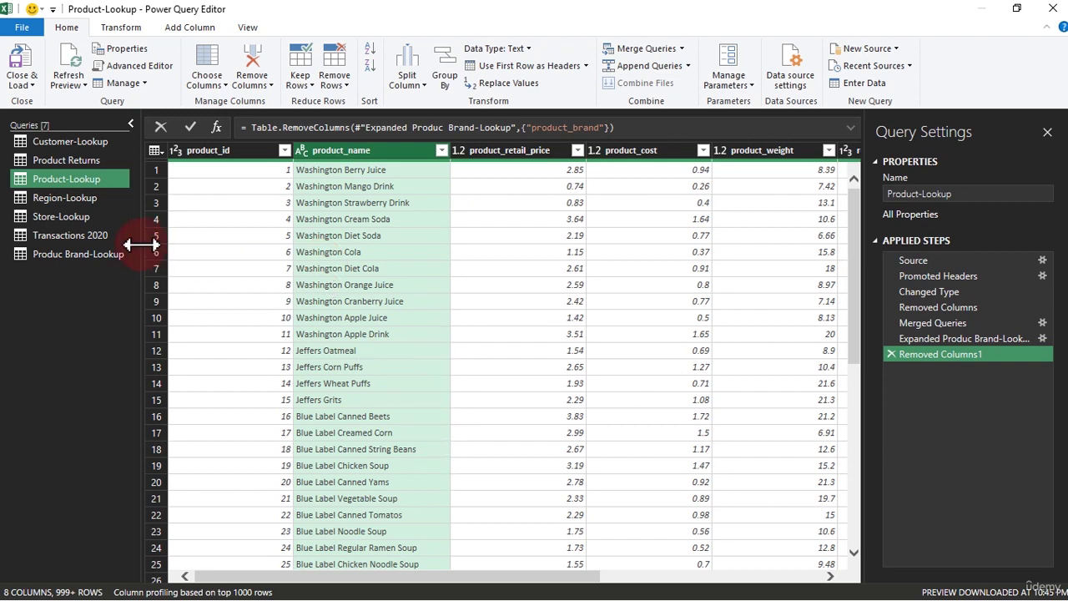
# Step: Open the Produc Brand-Lookup query and show the commands for adding columns
pyautogui.click(104, 257)
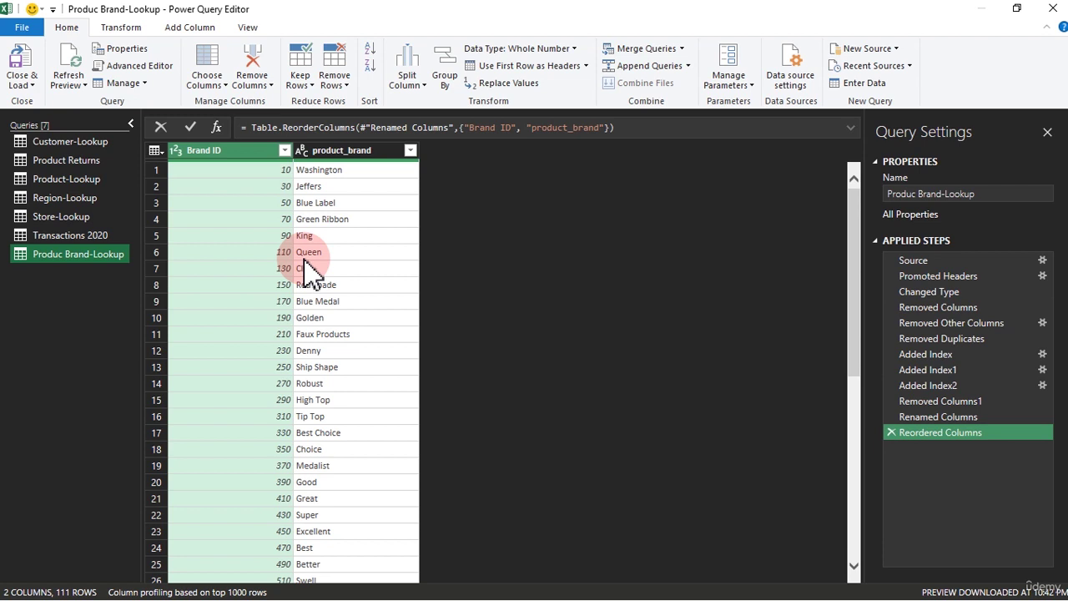
pyautogui.click(172, 28)
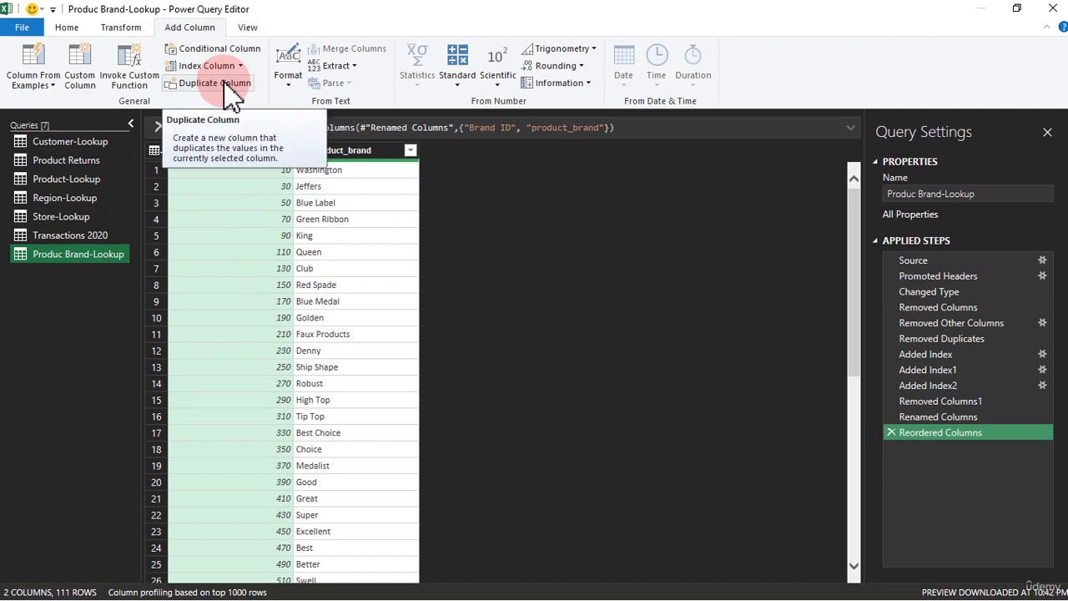